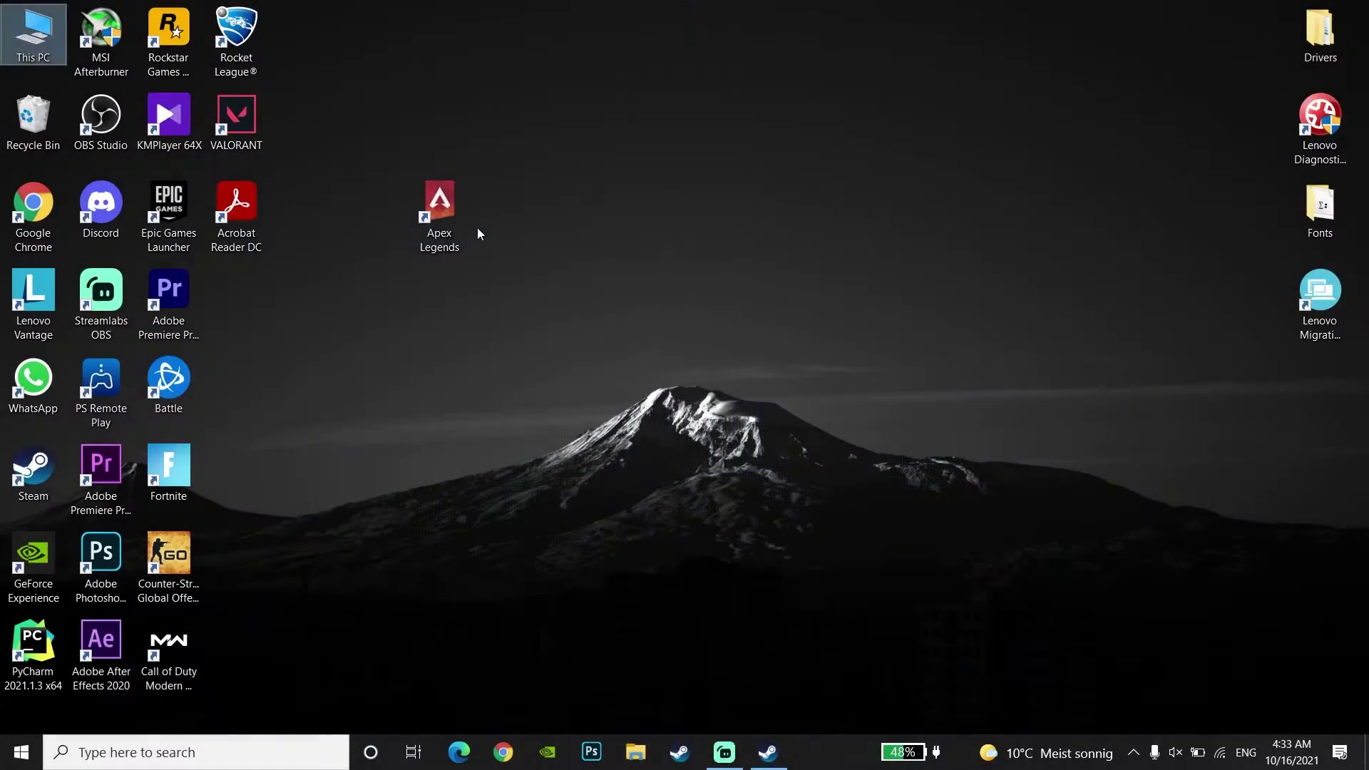
Launch Steam and open Apex Legends' Properties on the Local Files page (74.05 GB, drive D)
click(450, 236)
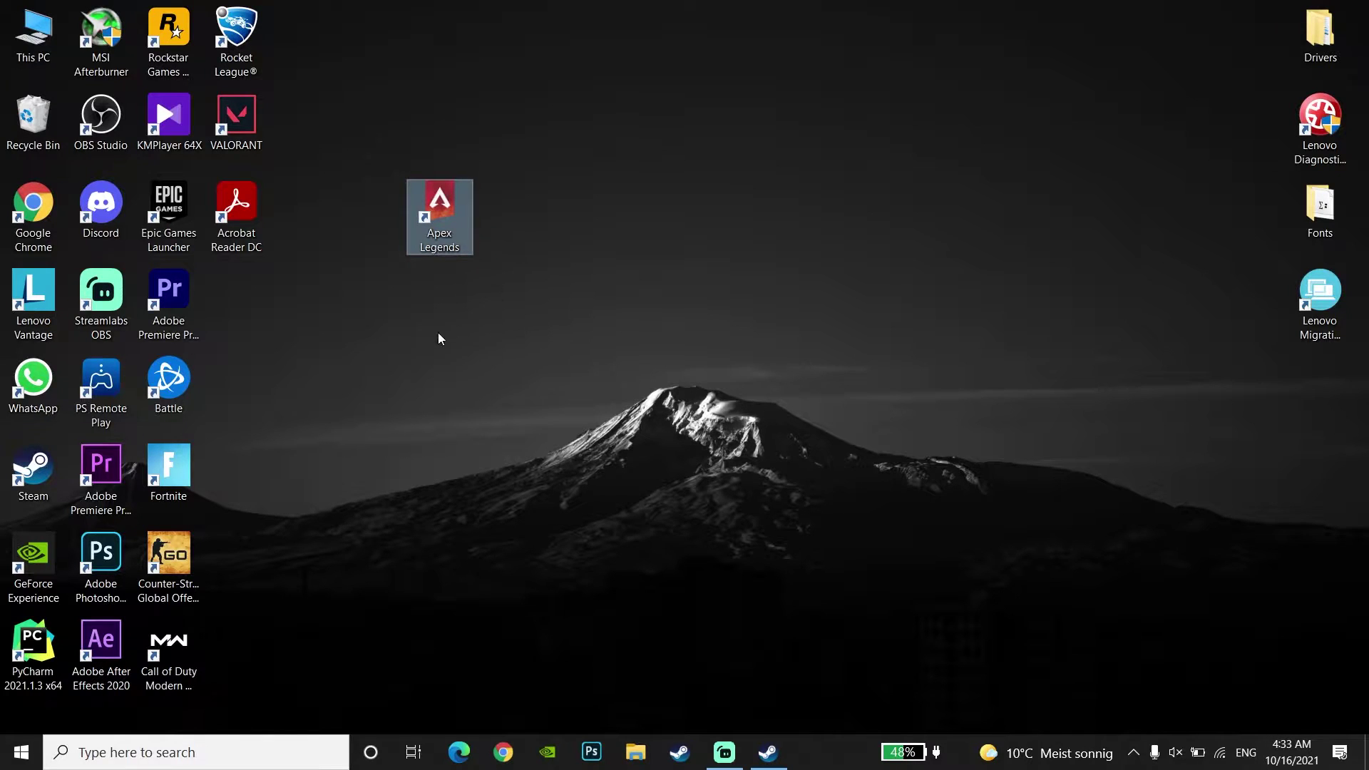
double_click(61, 450)
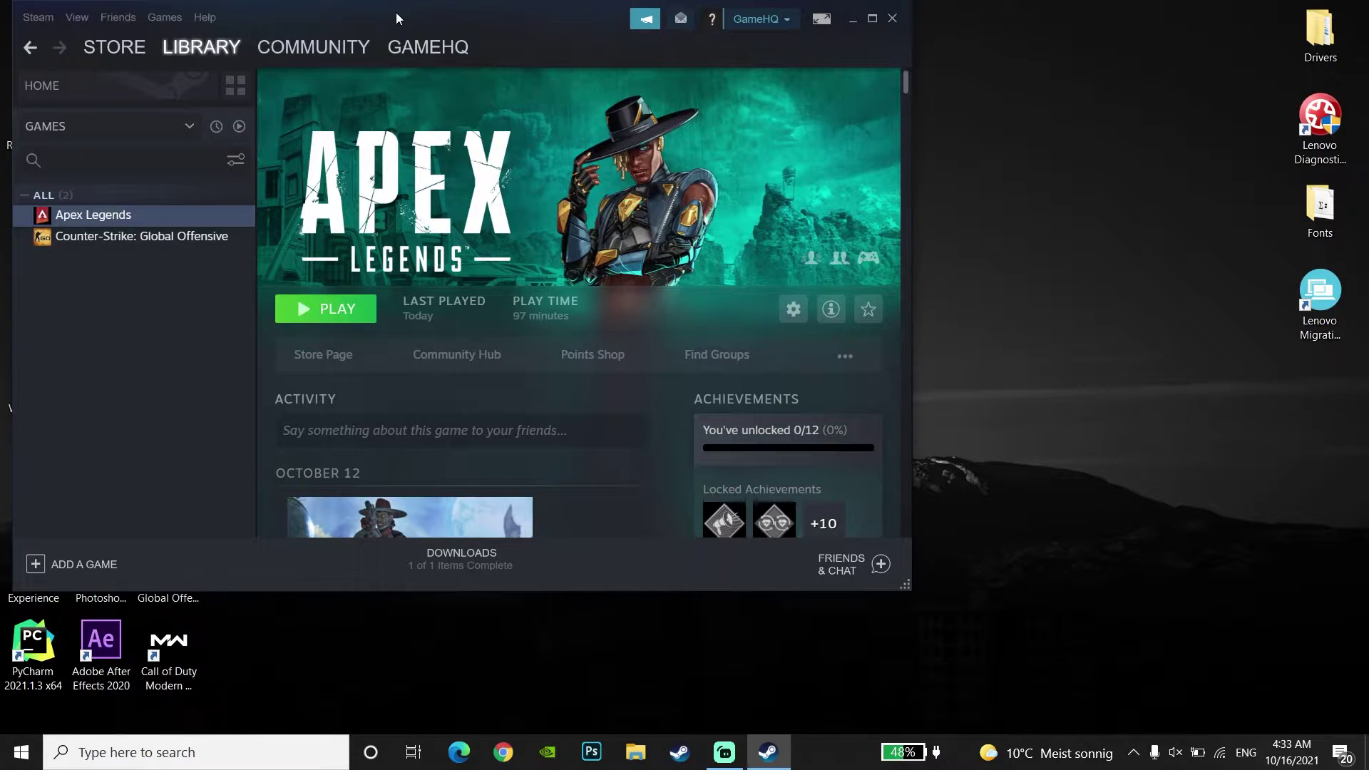
drag(396, 11, 495, 97)
right_click(225, 299)
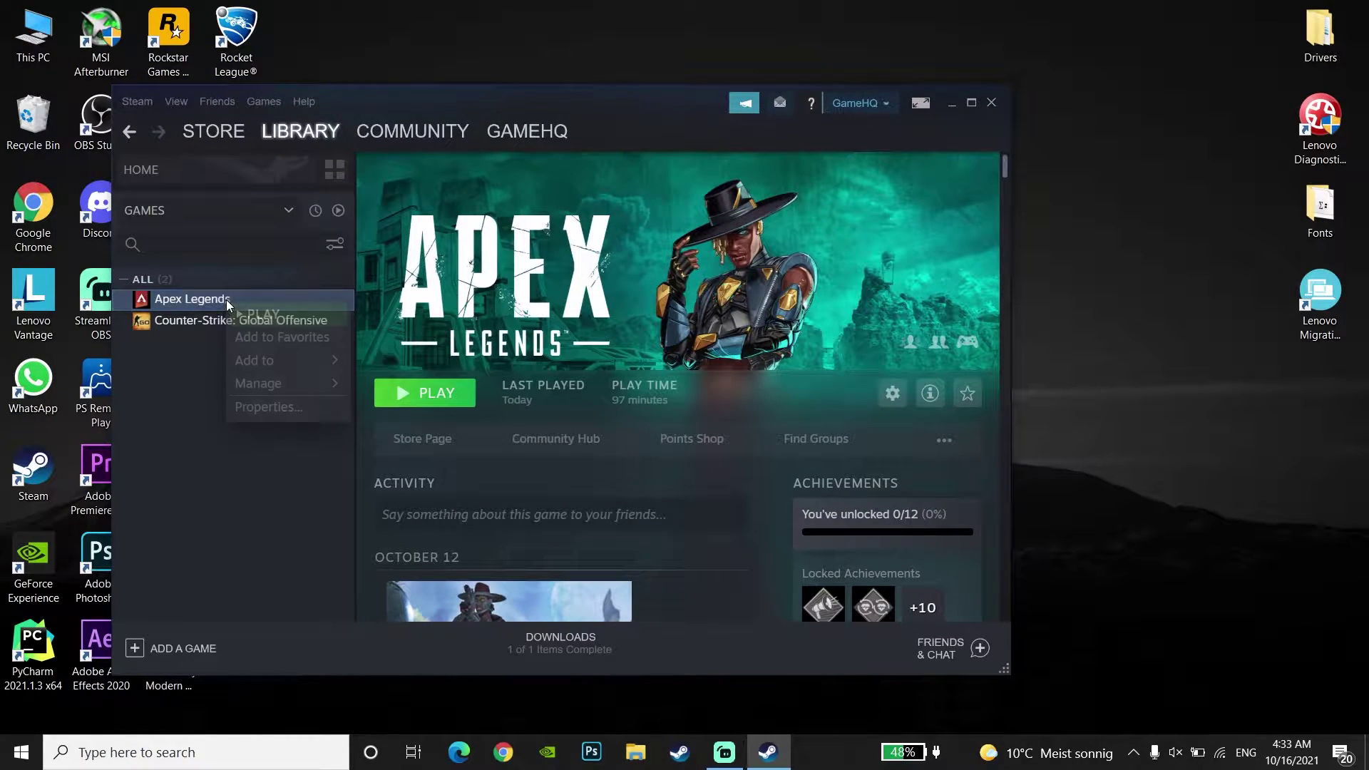
click(251, 407)
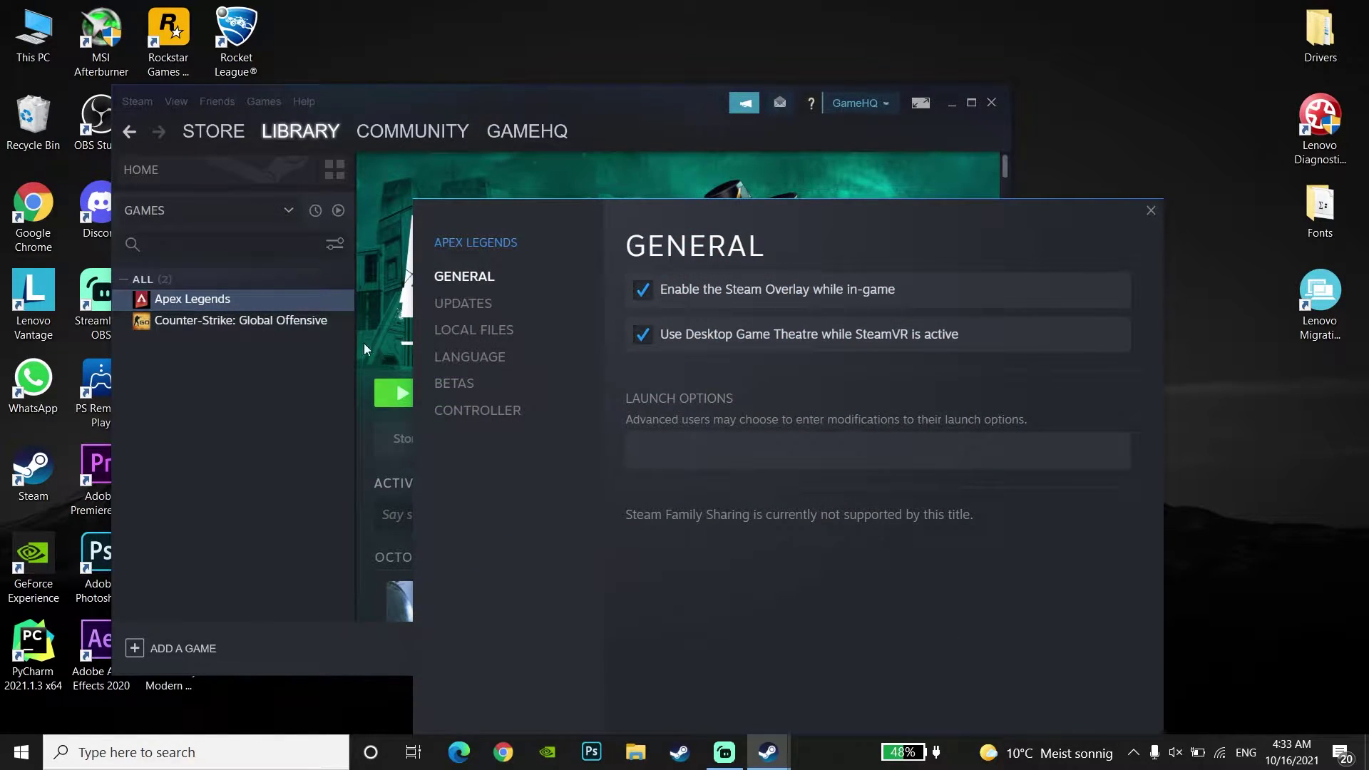
click(453, 335)
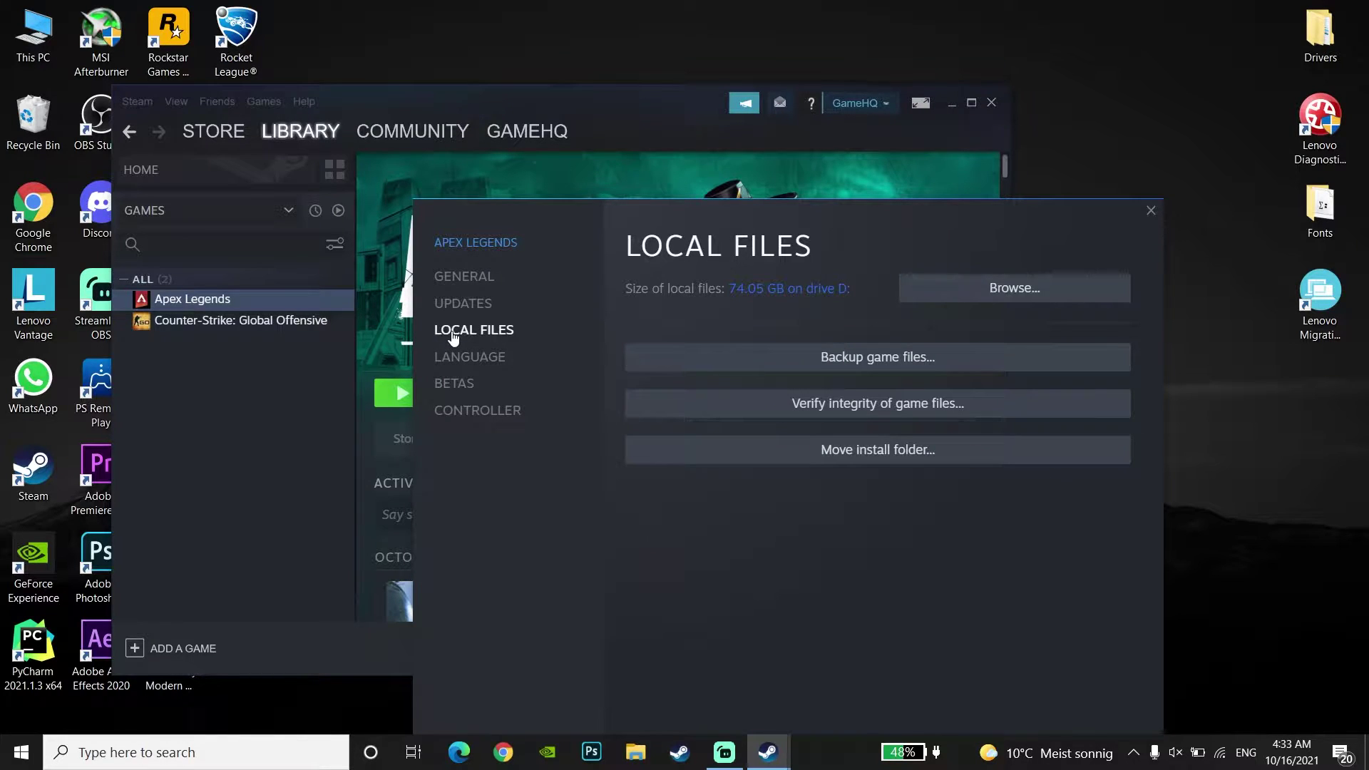
Browse the Apex Legends install folder and delete the r5apex application
click(962, 293)
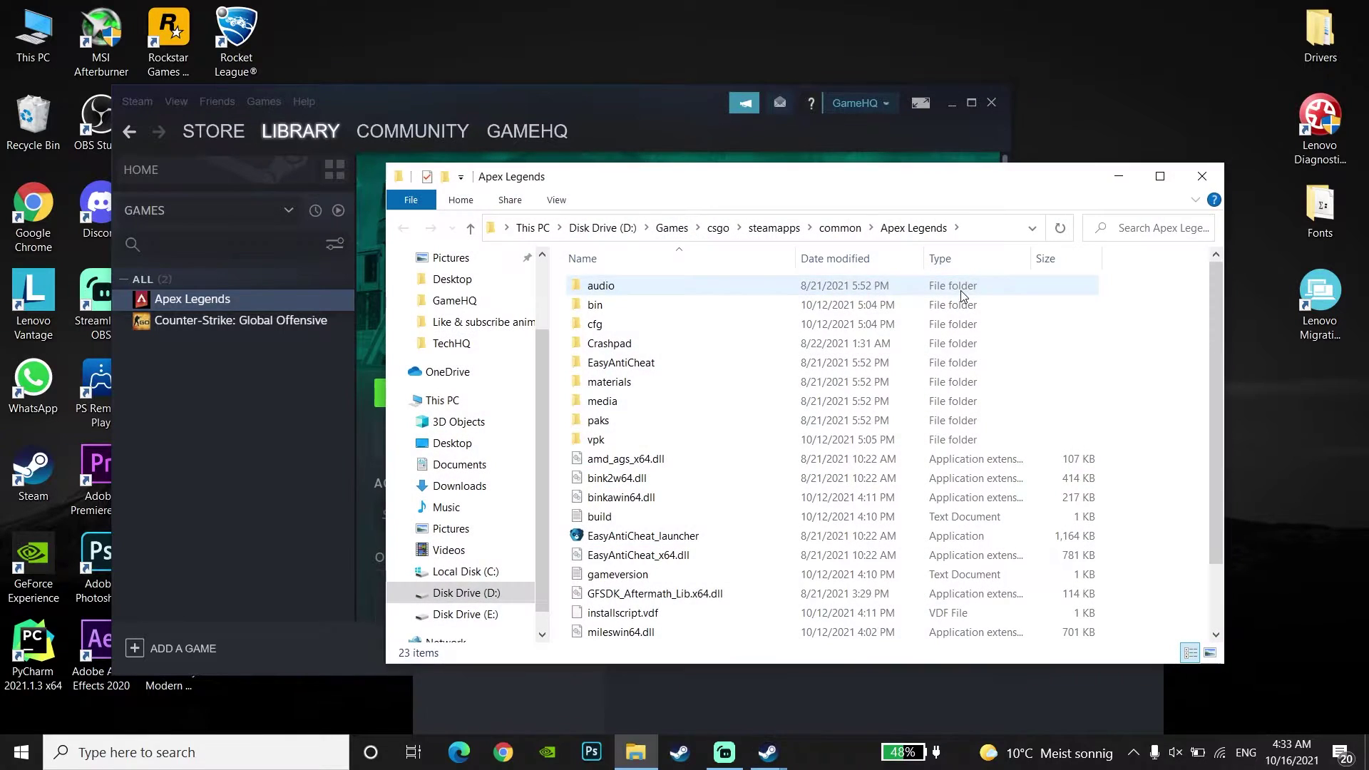
scroll(751, 492, down, 2)
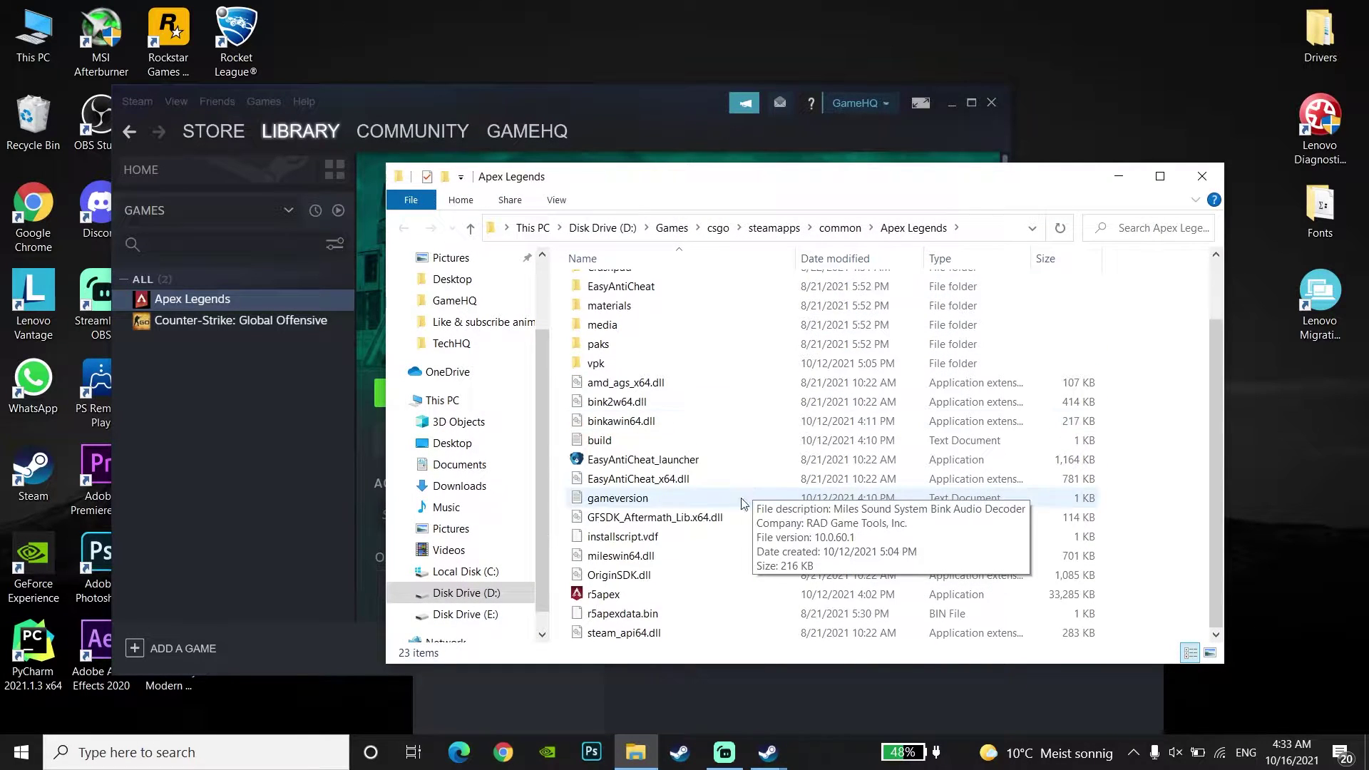
click(651, 597)
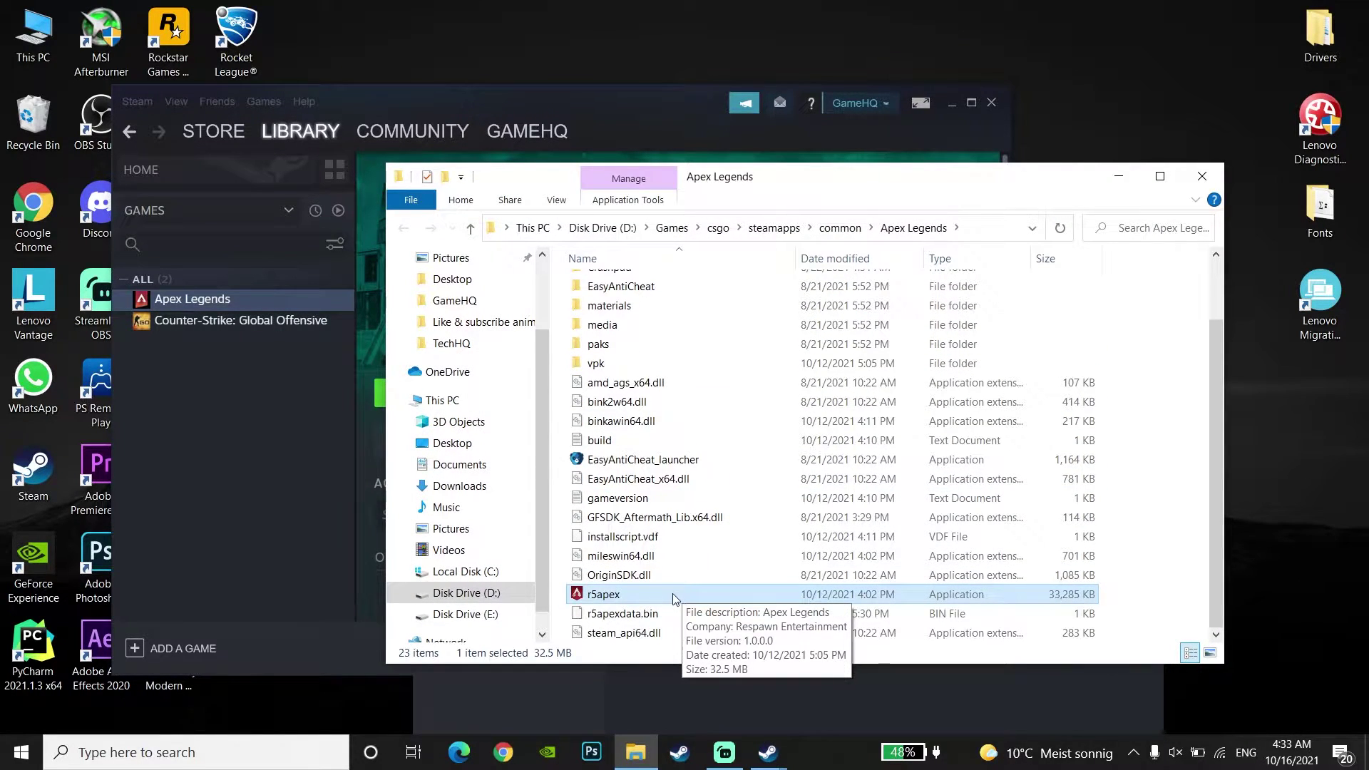
right_click(674, 595)
click(713, 534)
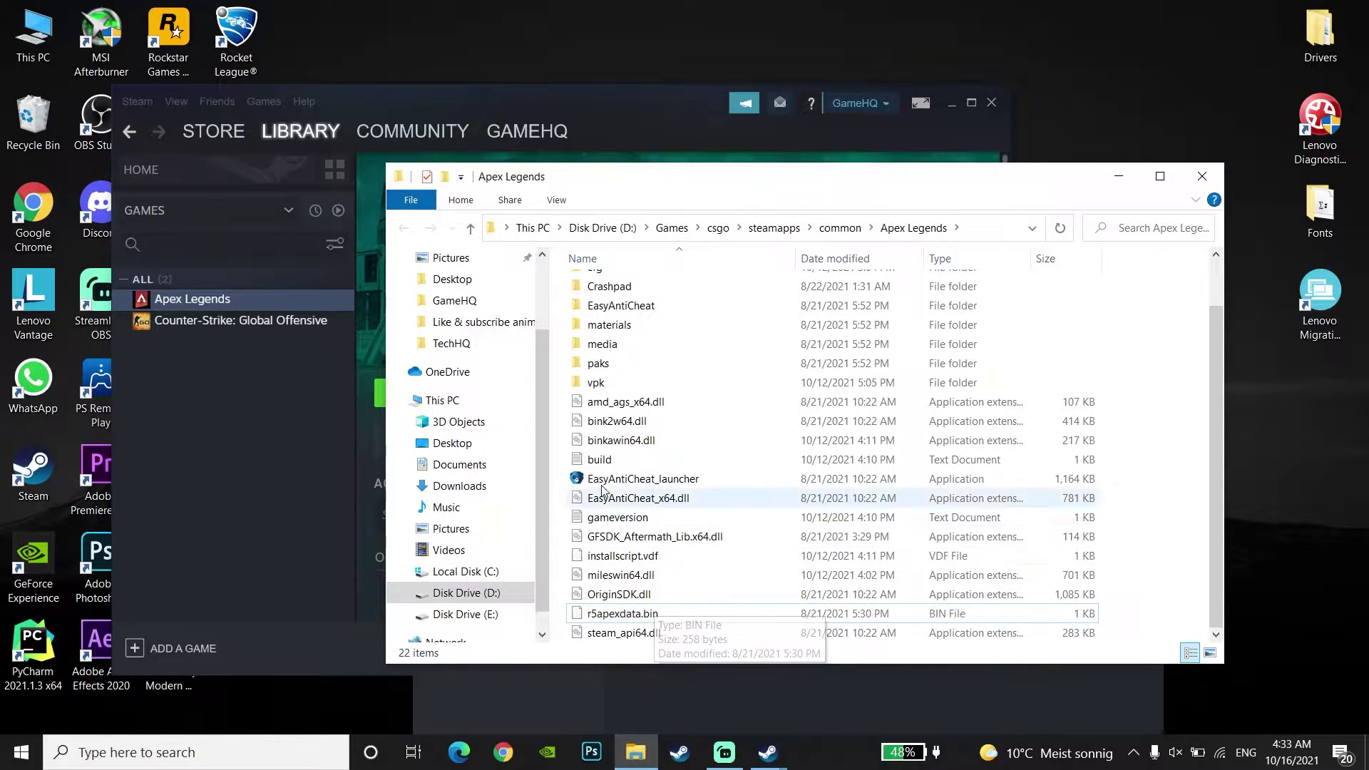
Open the EasyAntiCheat subfolder and select EasyAntiCheat_Setup
click(638, 307)
scroll(638, 306, up, 1)
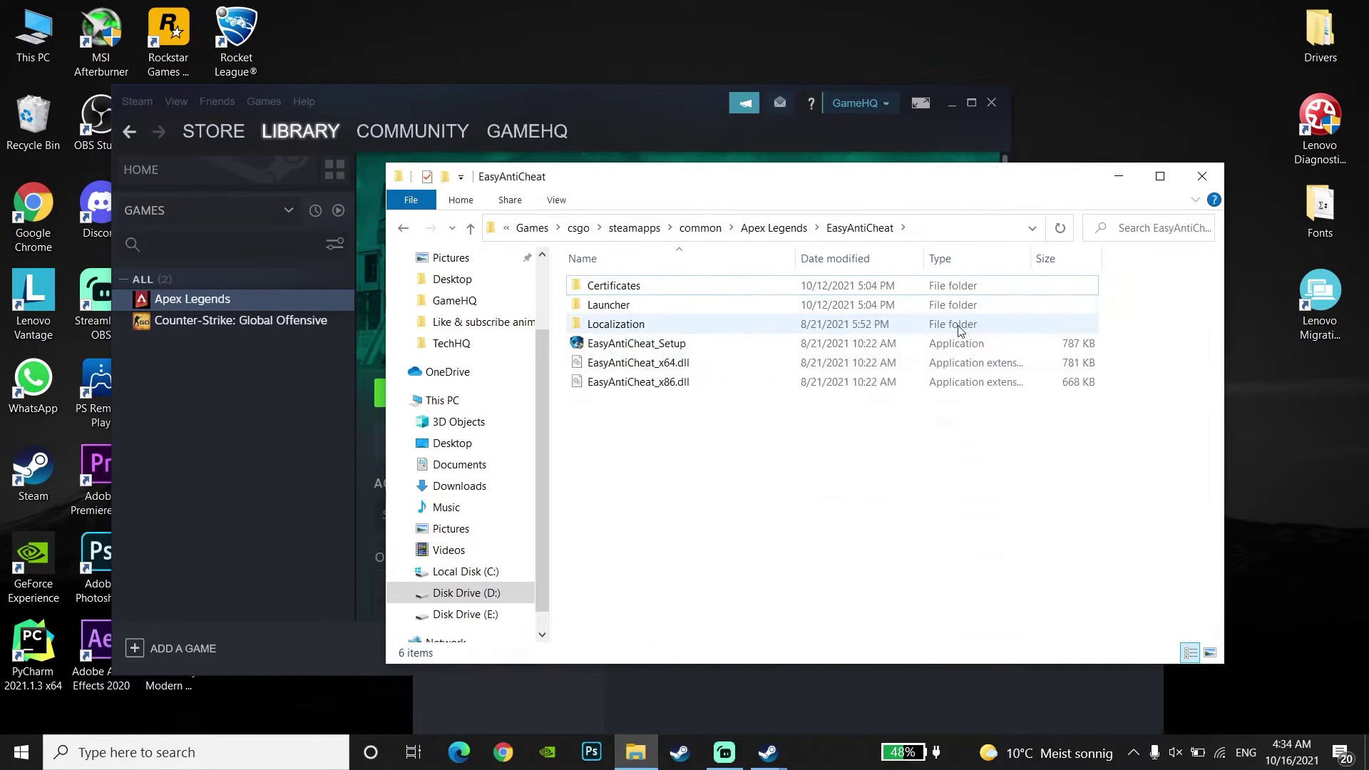
click(949, 343)
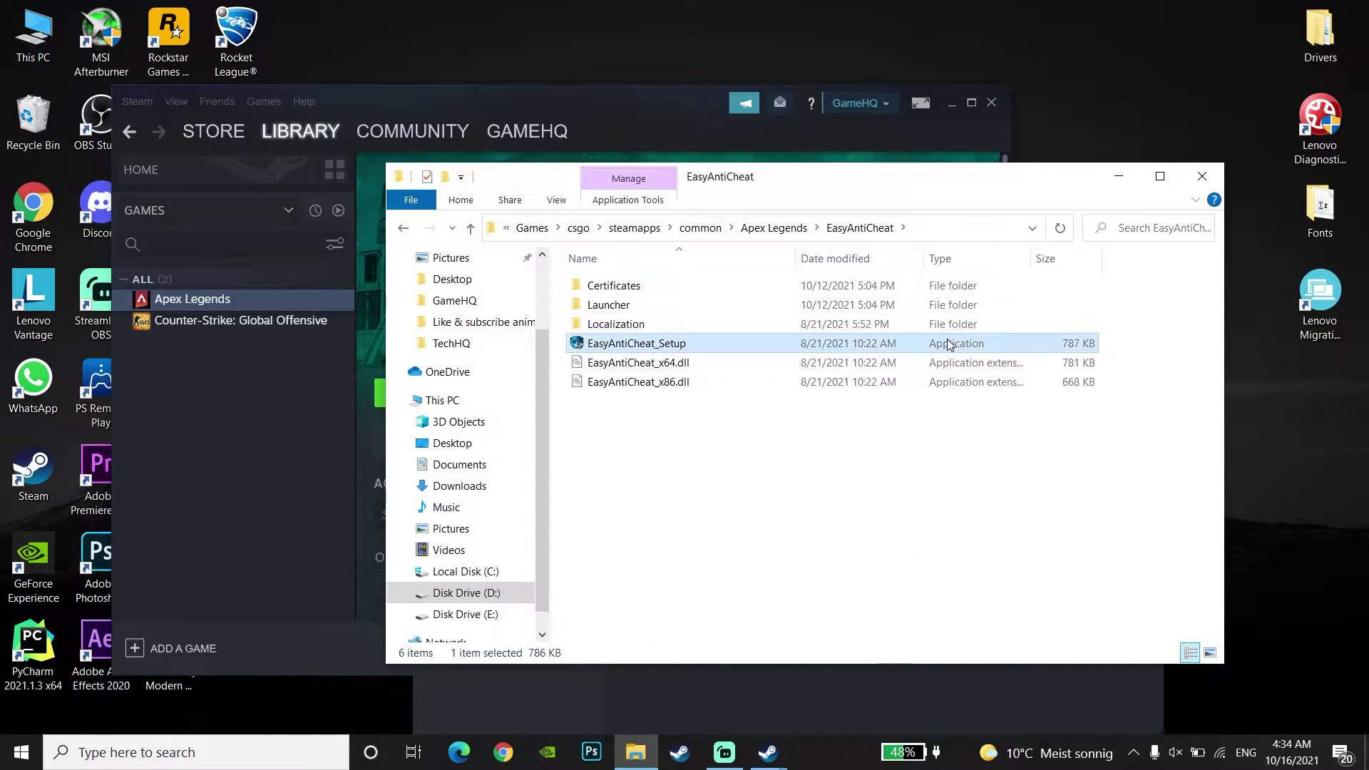
Run EasyAntiCheat_Setup as administrator, repair the service for Apex Legends, then close setup and Explorer
right_click(729, 349)
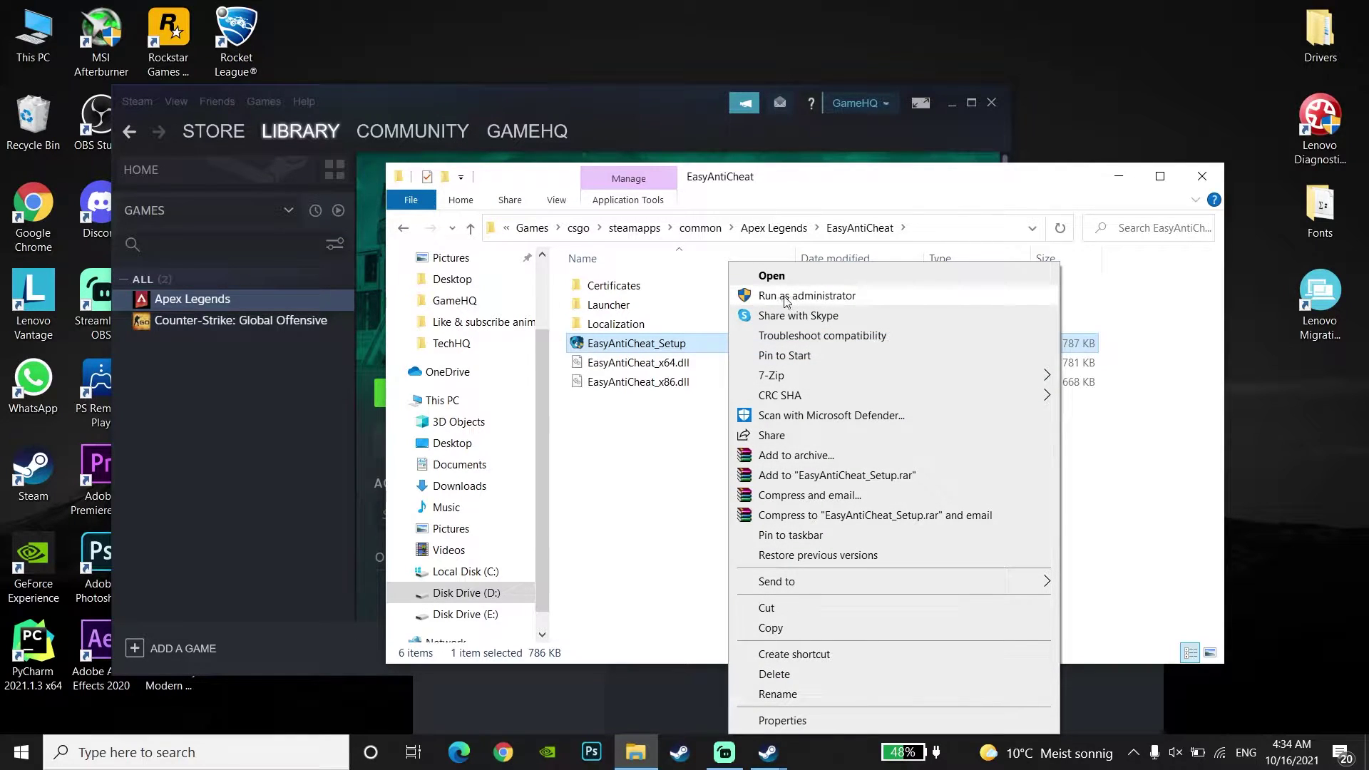
click(831, 305)
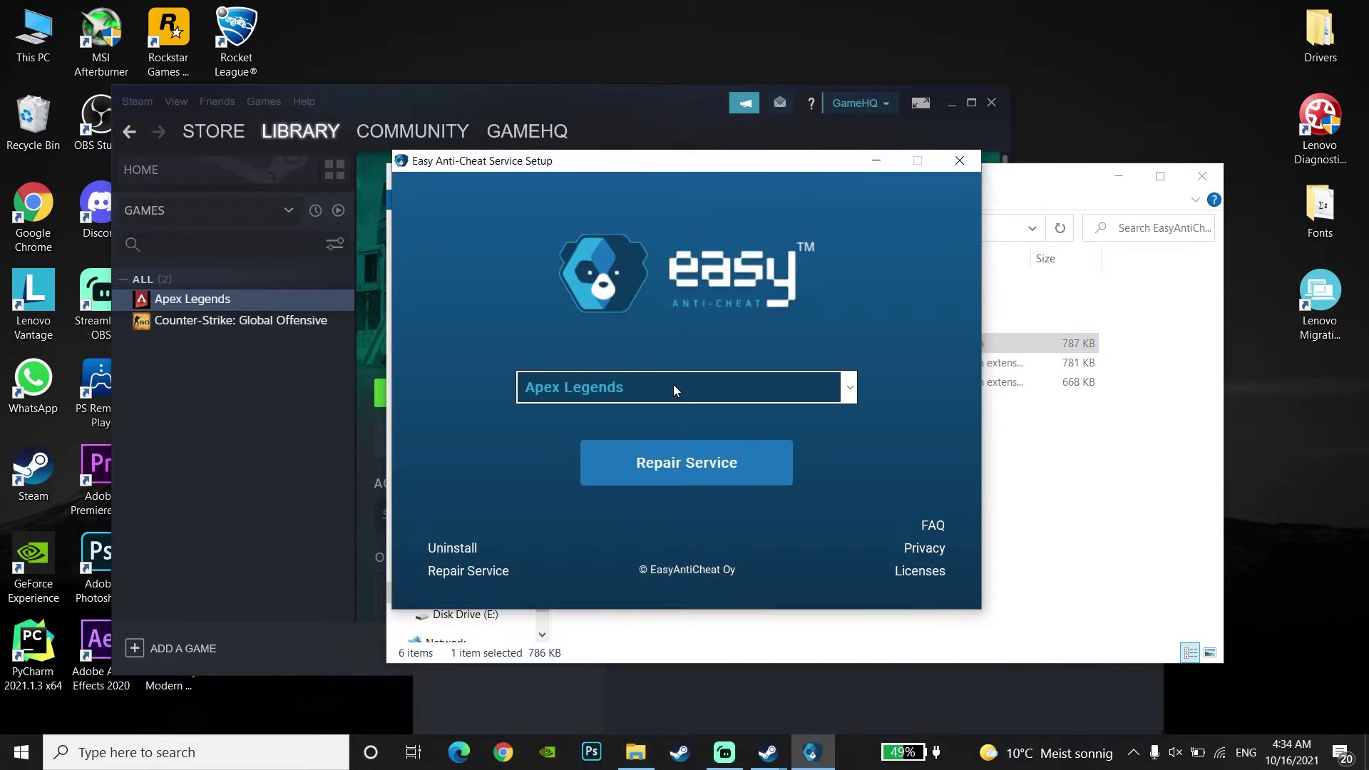
click(673, 383)
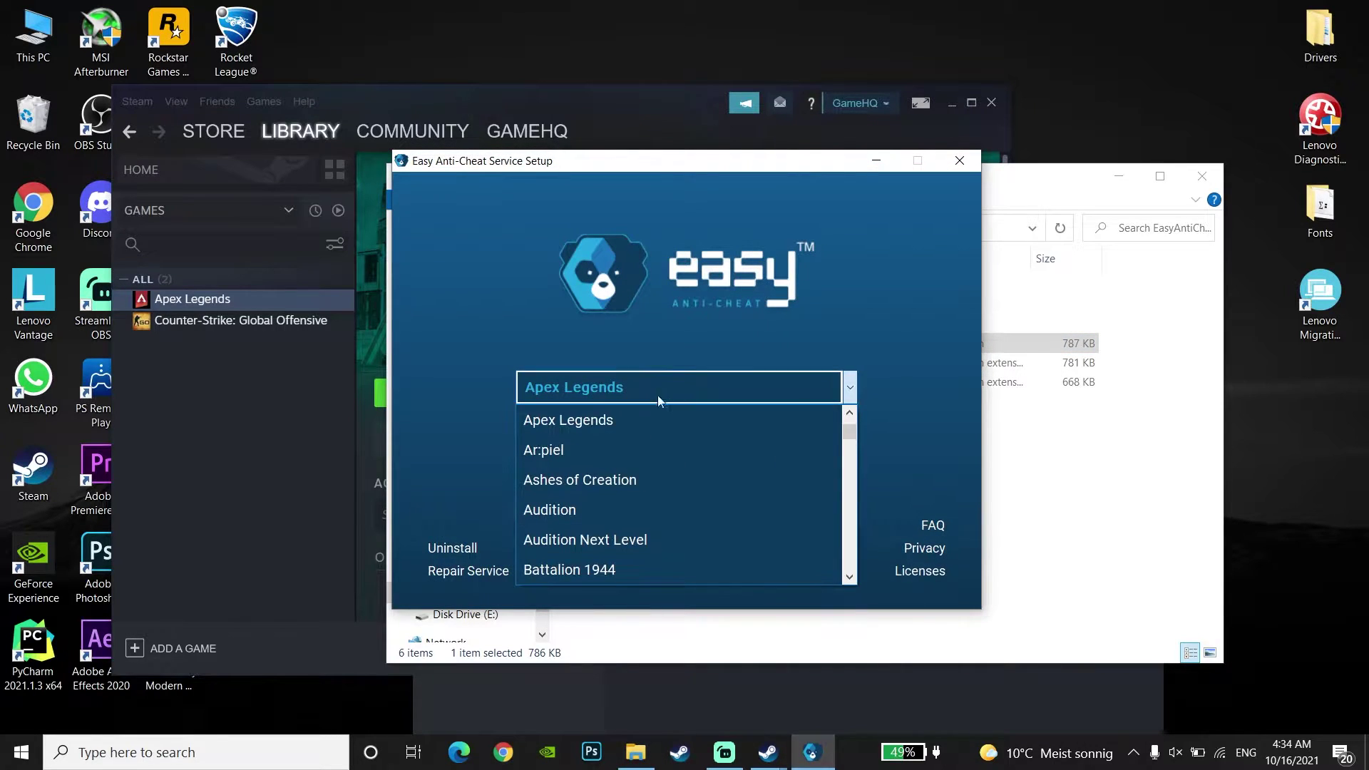
click(588, 419)
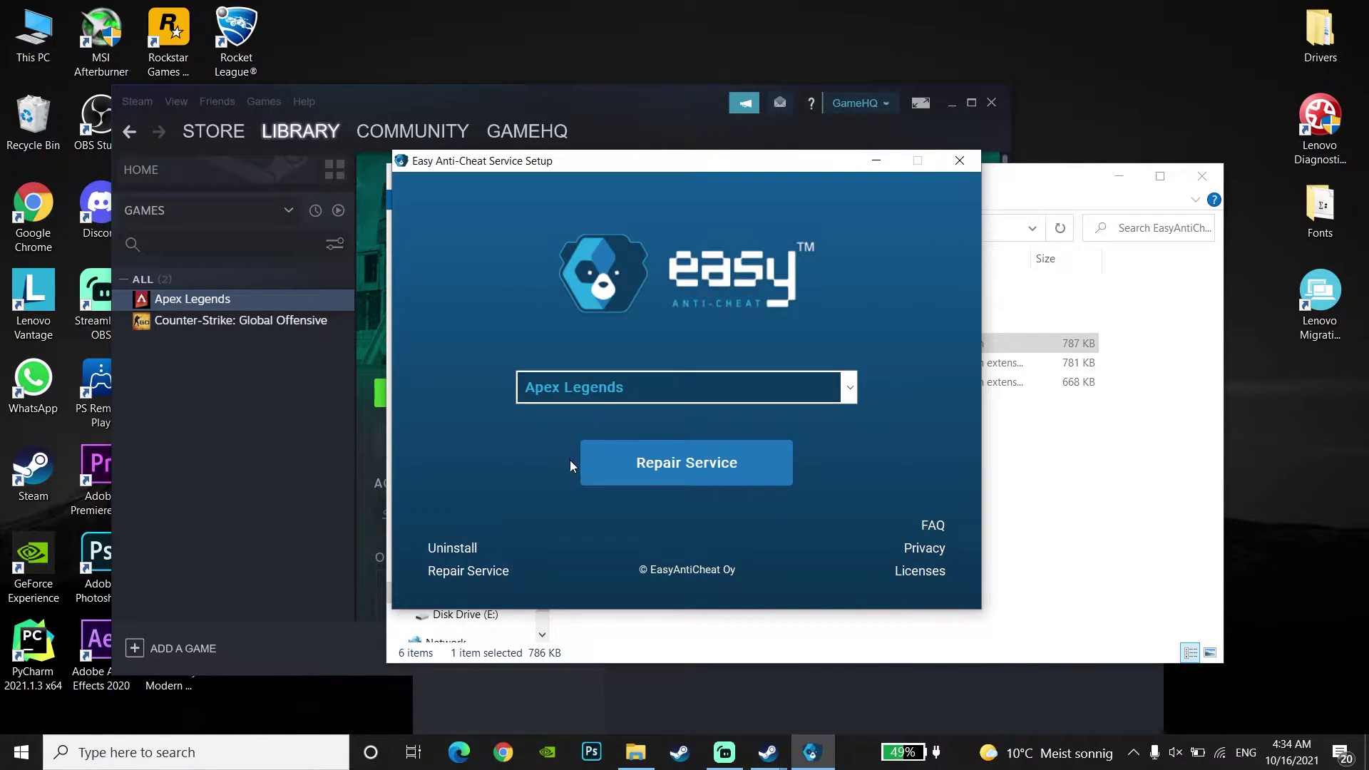
click(613, 468)
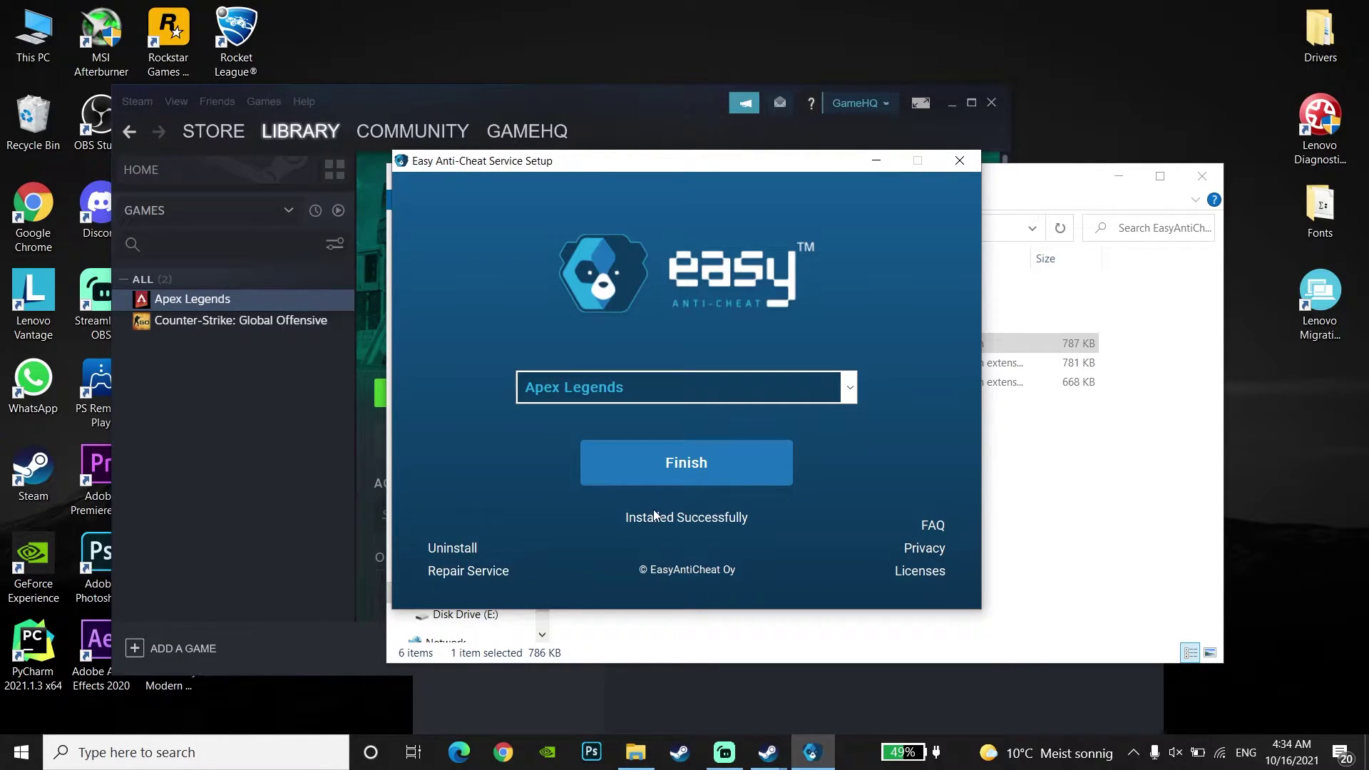
click(694, 478)
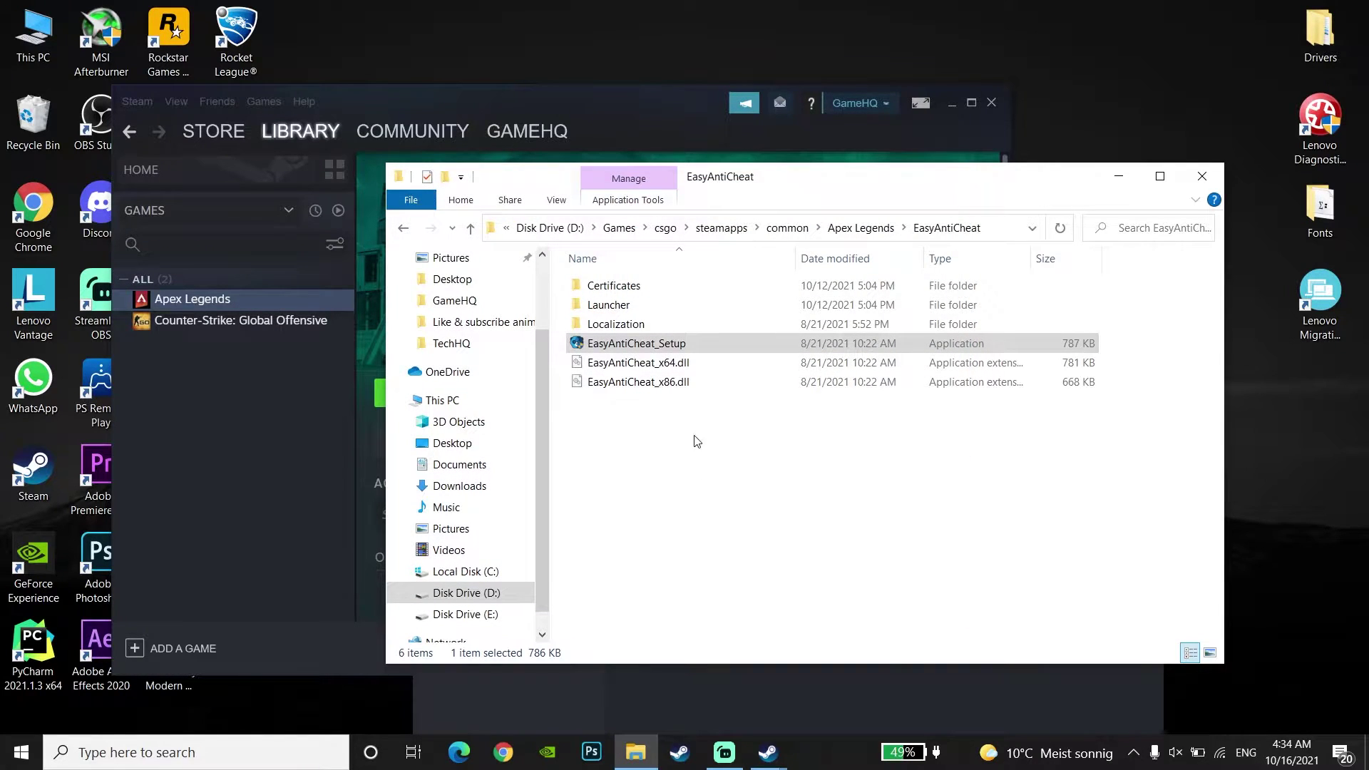
click(1197, 176)
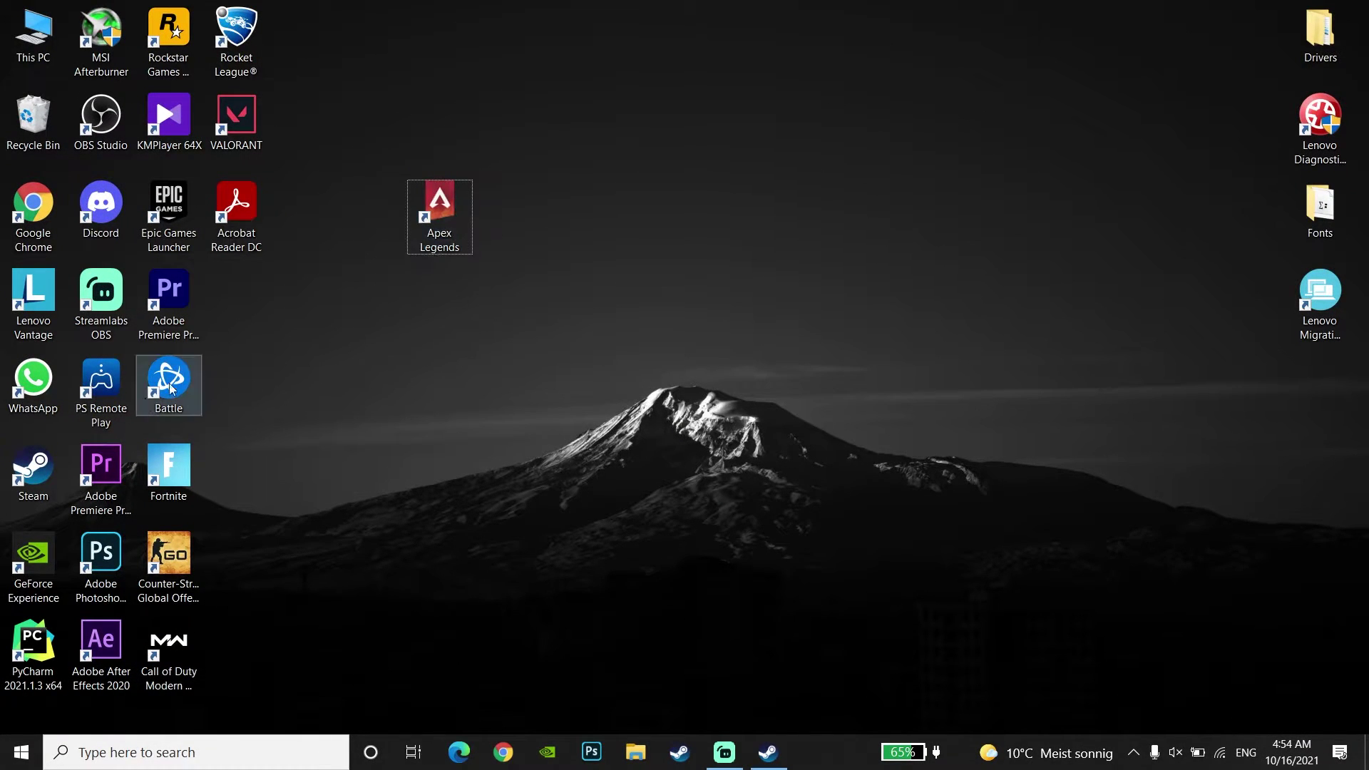
Relaunch Steam and browse Apex Legends' local files to open its install folder on drive D
click(29, 476)
double_click(28, 476)
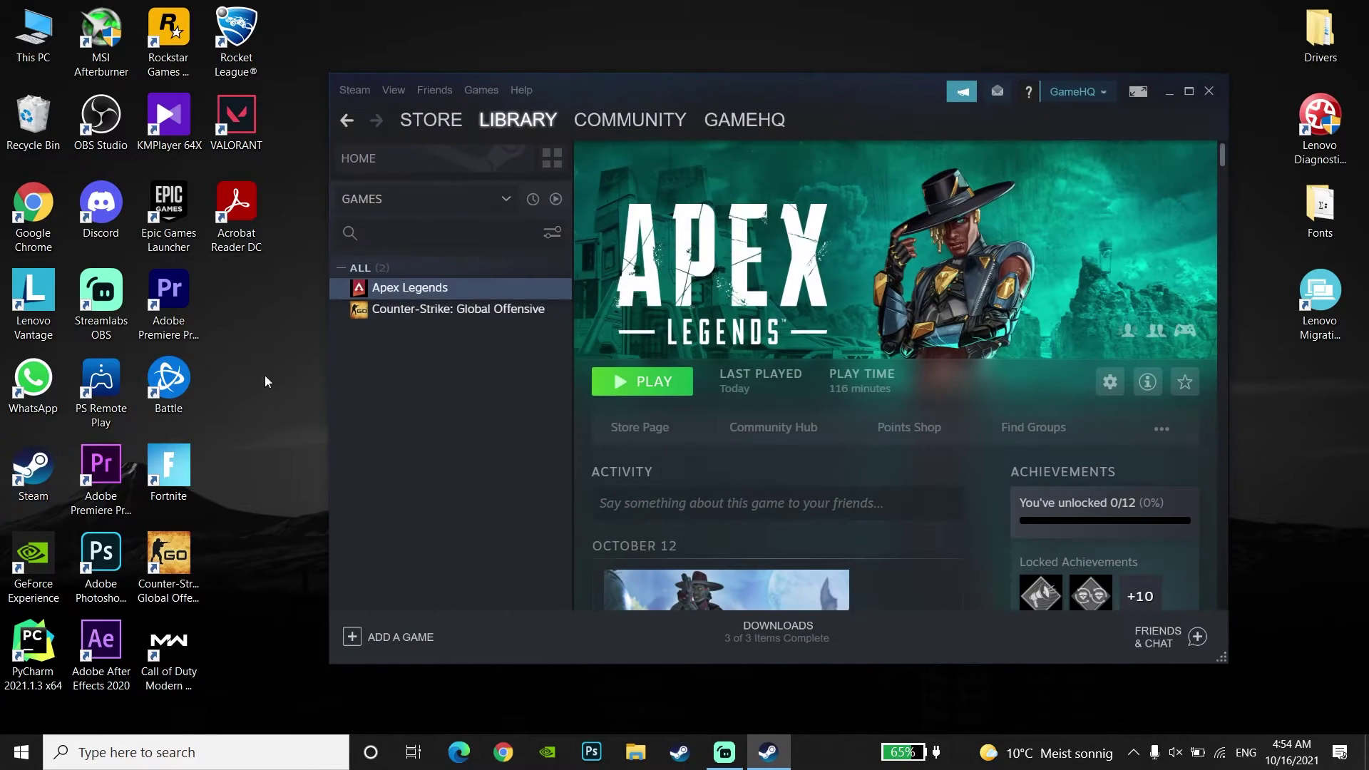
right_click(436, 292)
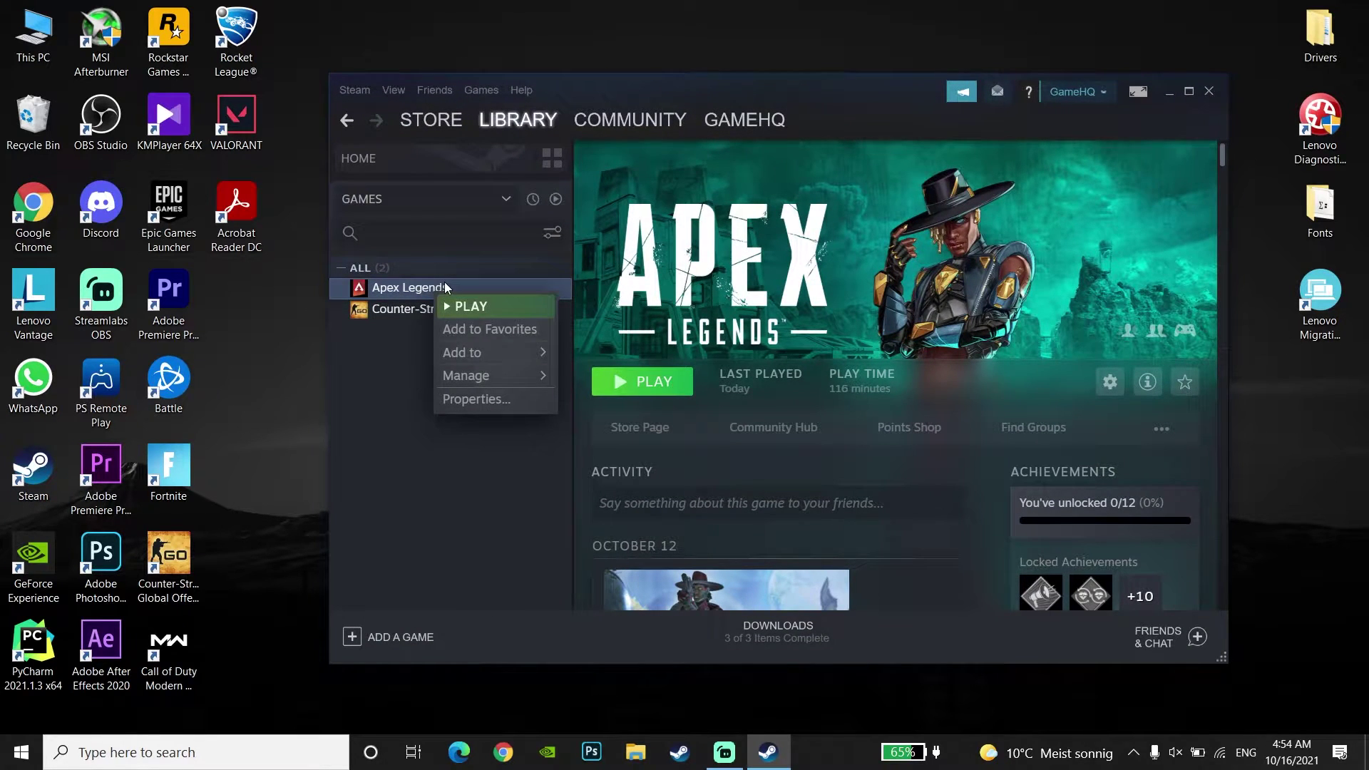
click(478, 399)
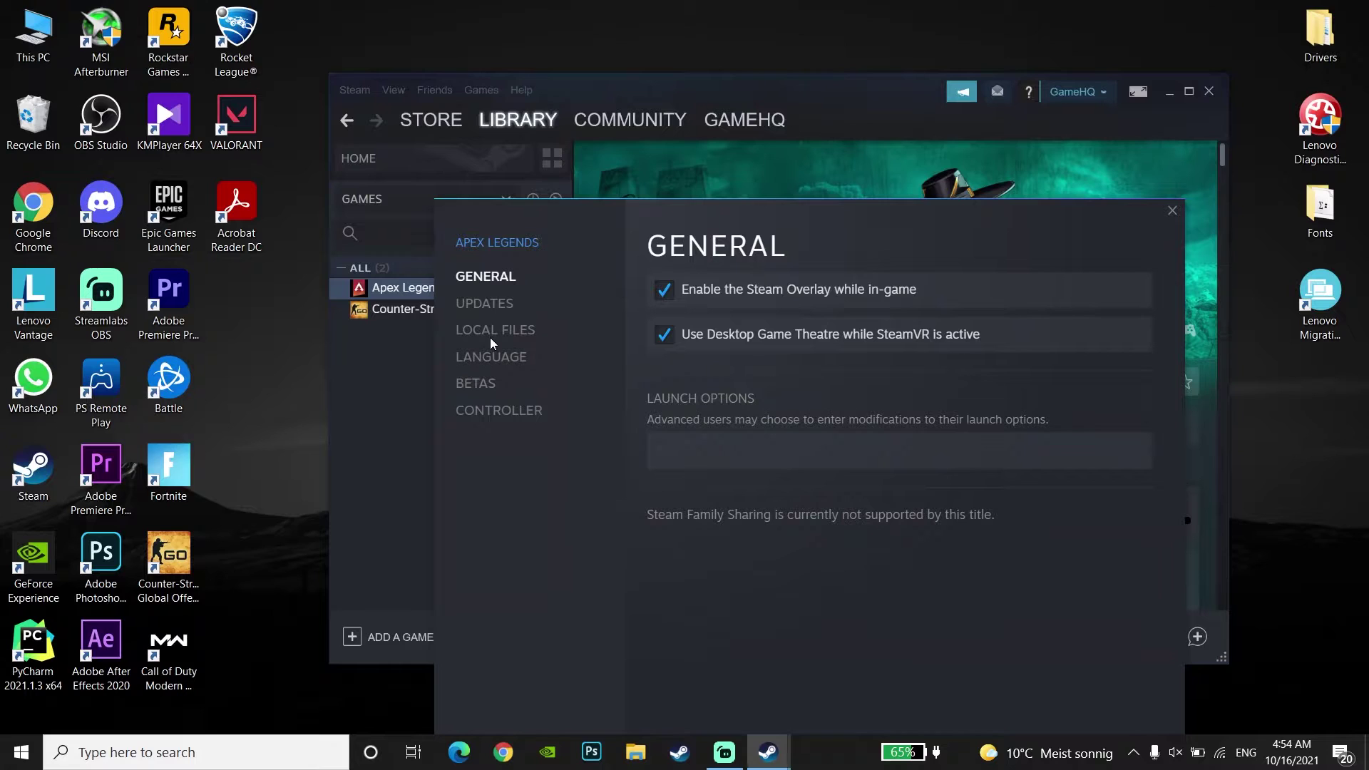
click(491, 335)
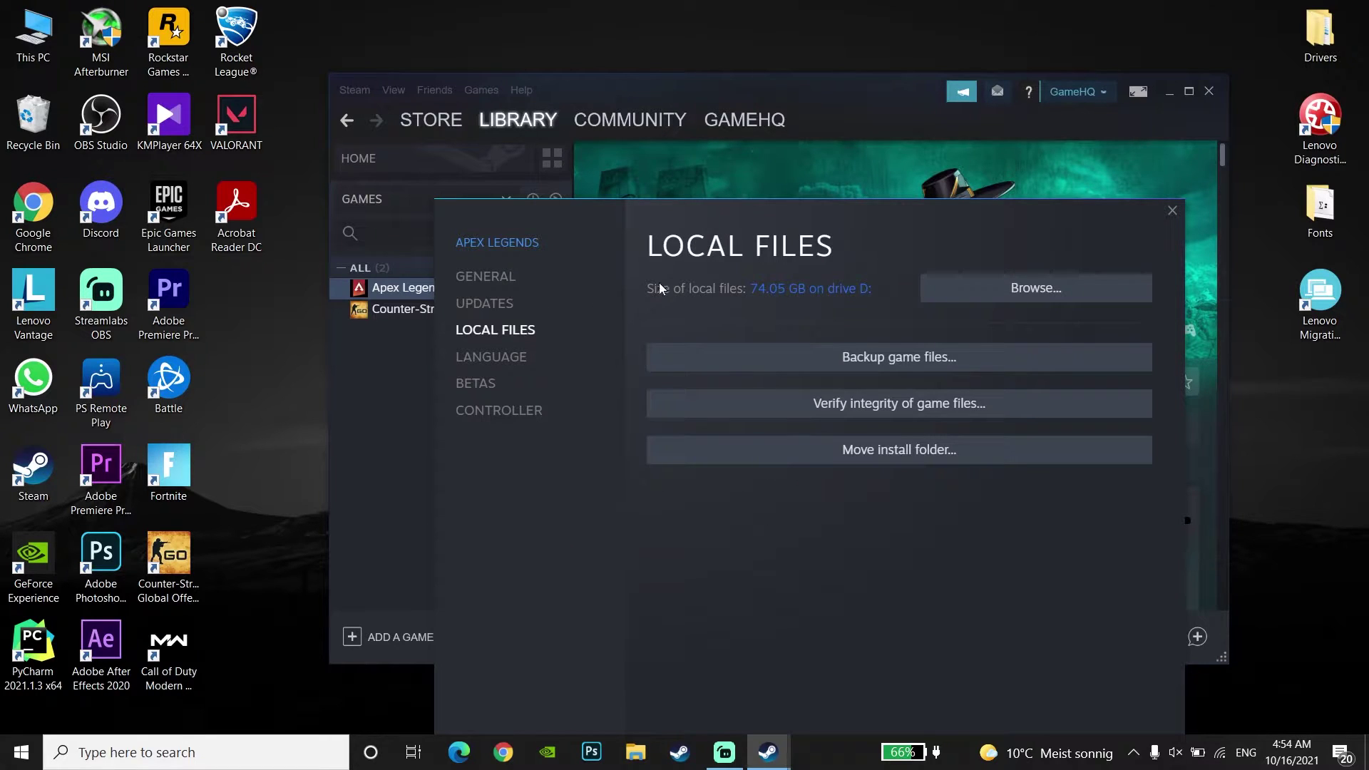
click(946, 291)
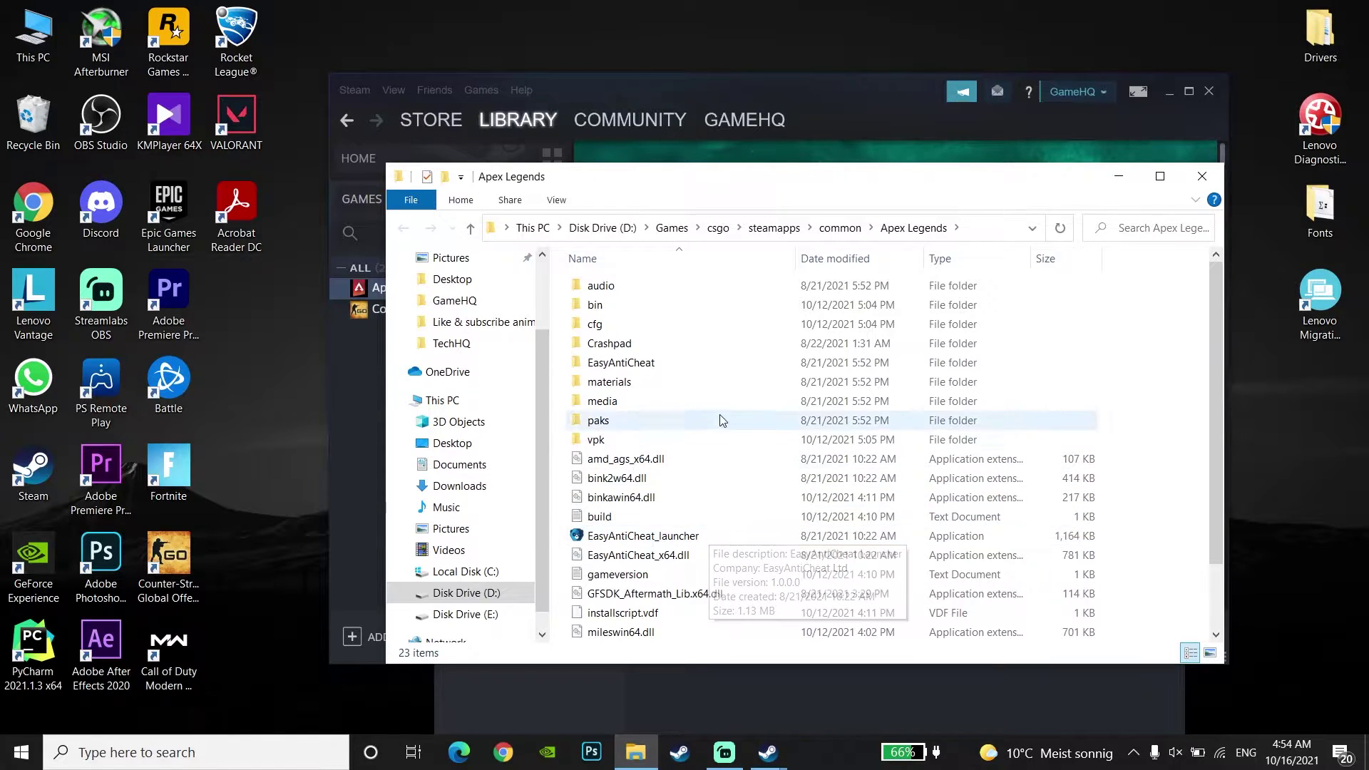
Copy the folder path D:\Games\csgo\steamapps\common\Apex Legends from the address bar
click(860, 236)
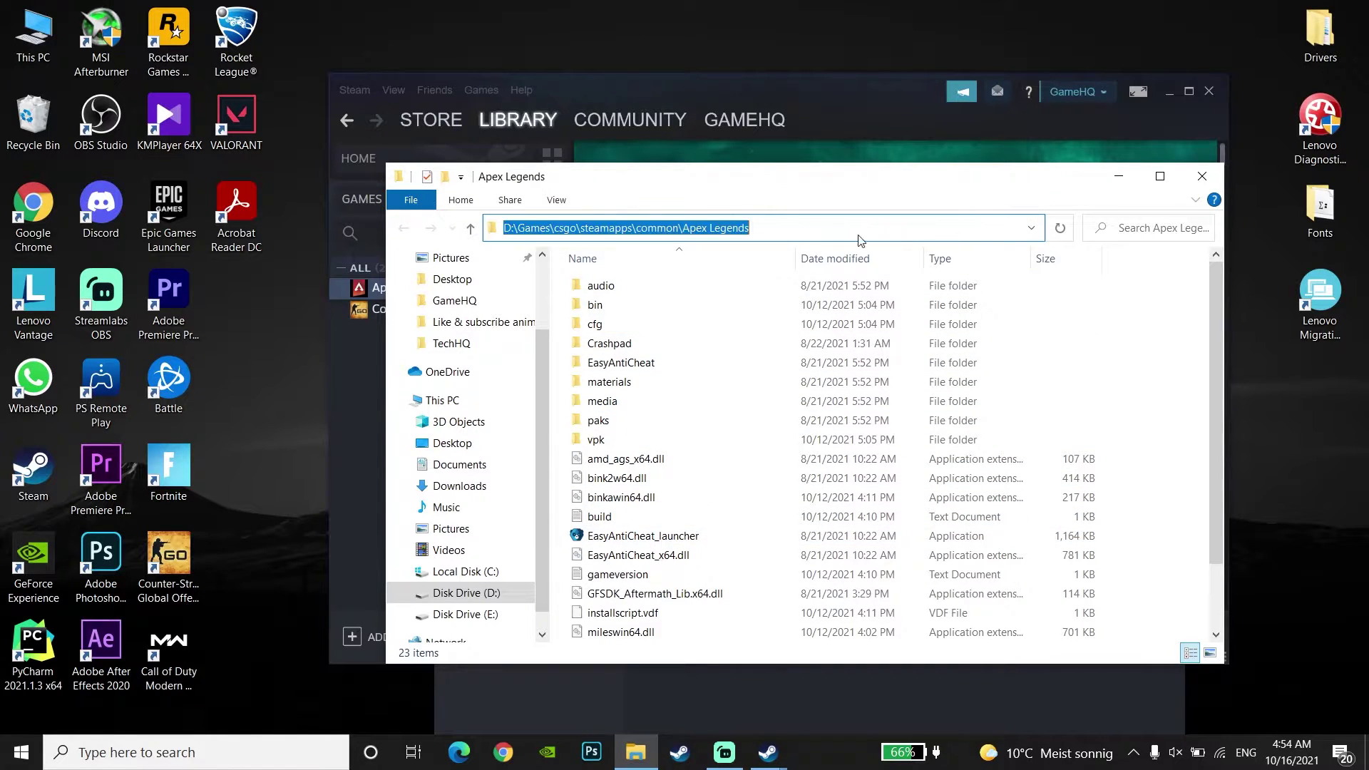
right_click(734, 226)
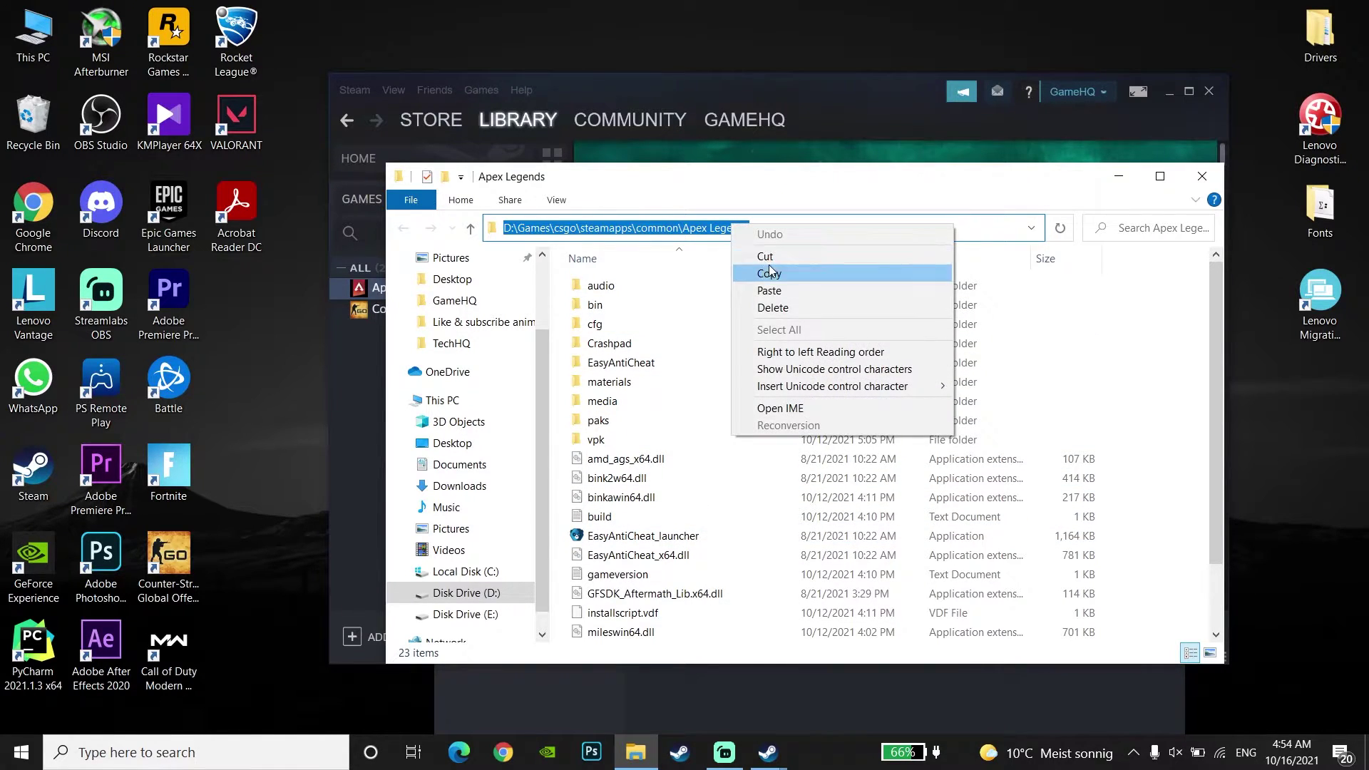
click(814, 278)
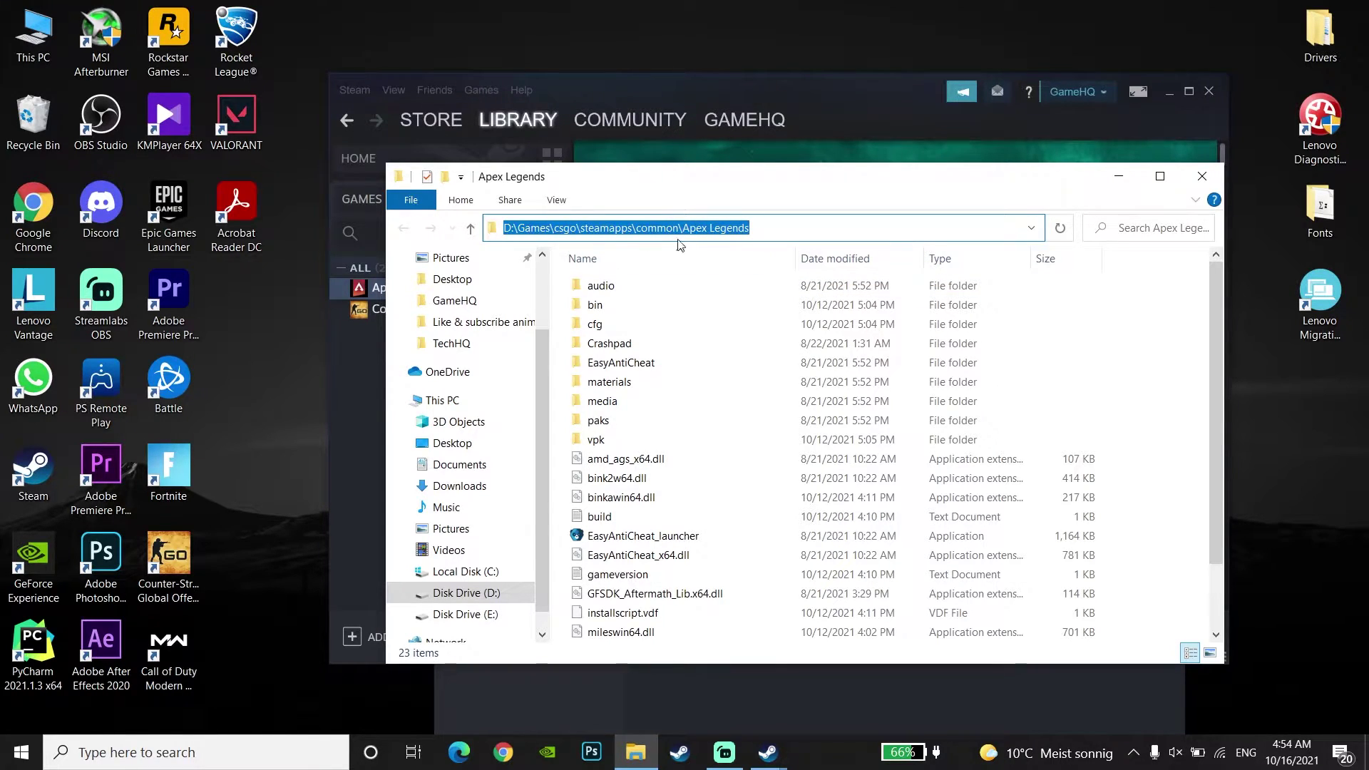
Close the Apex Legends folder window, the Properties dialog, and Steam
click(1201, 177)
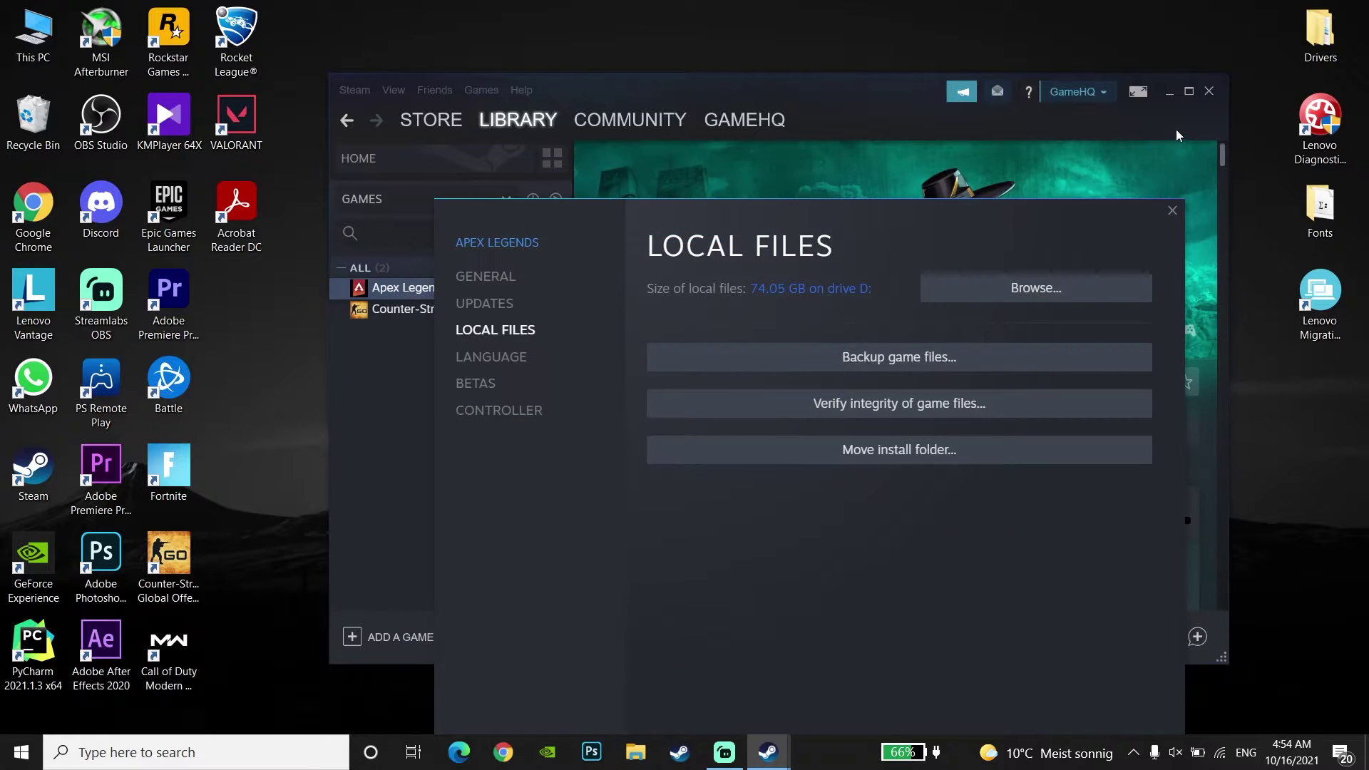
click(1172, 211)
click(1208, 92)
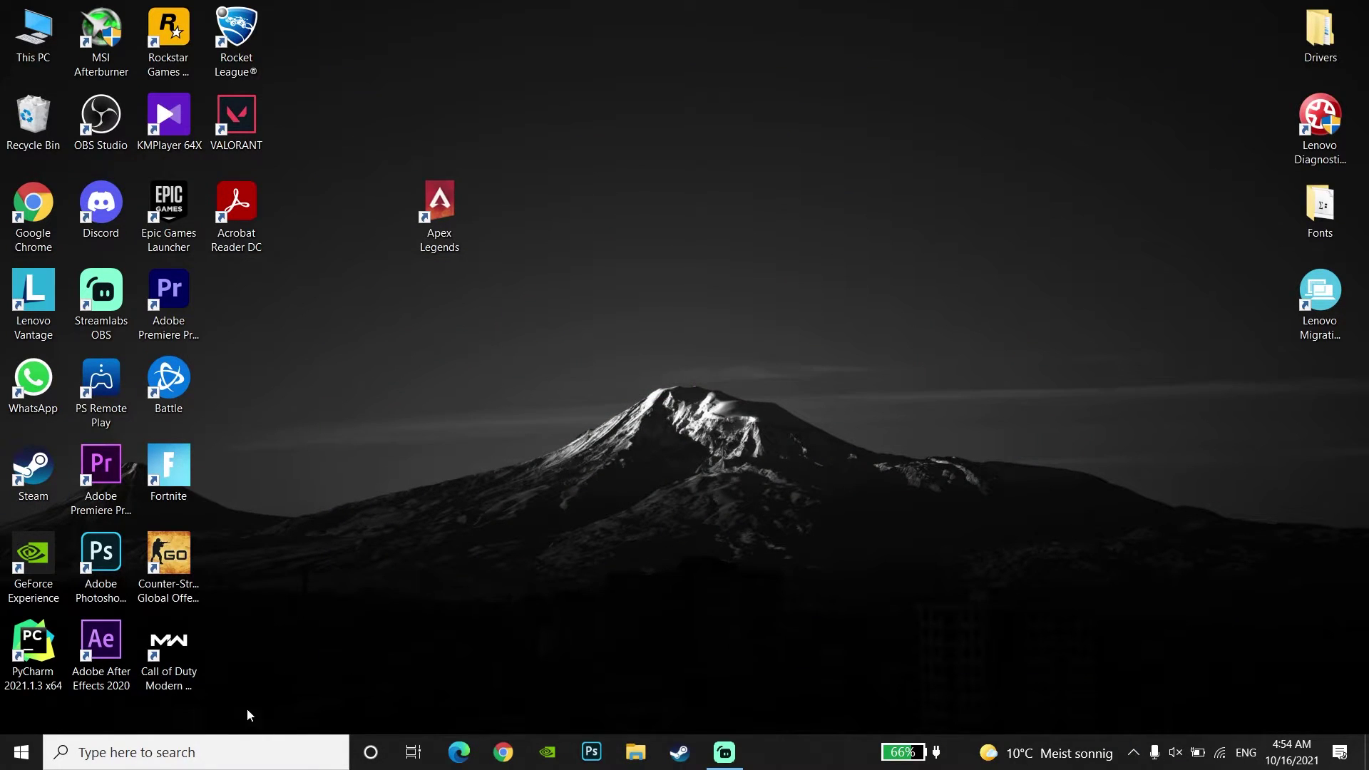
Search Windows for 'defe' and open the Windows Defender Firewall settings
click(253, 749)
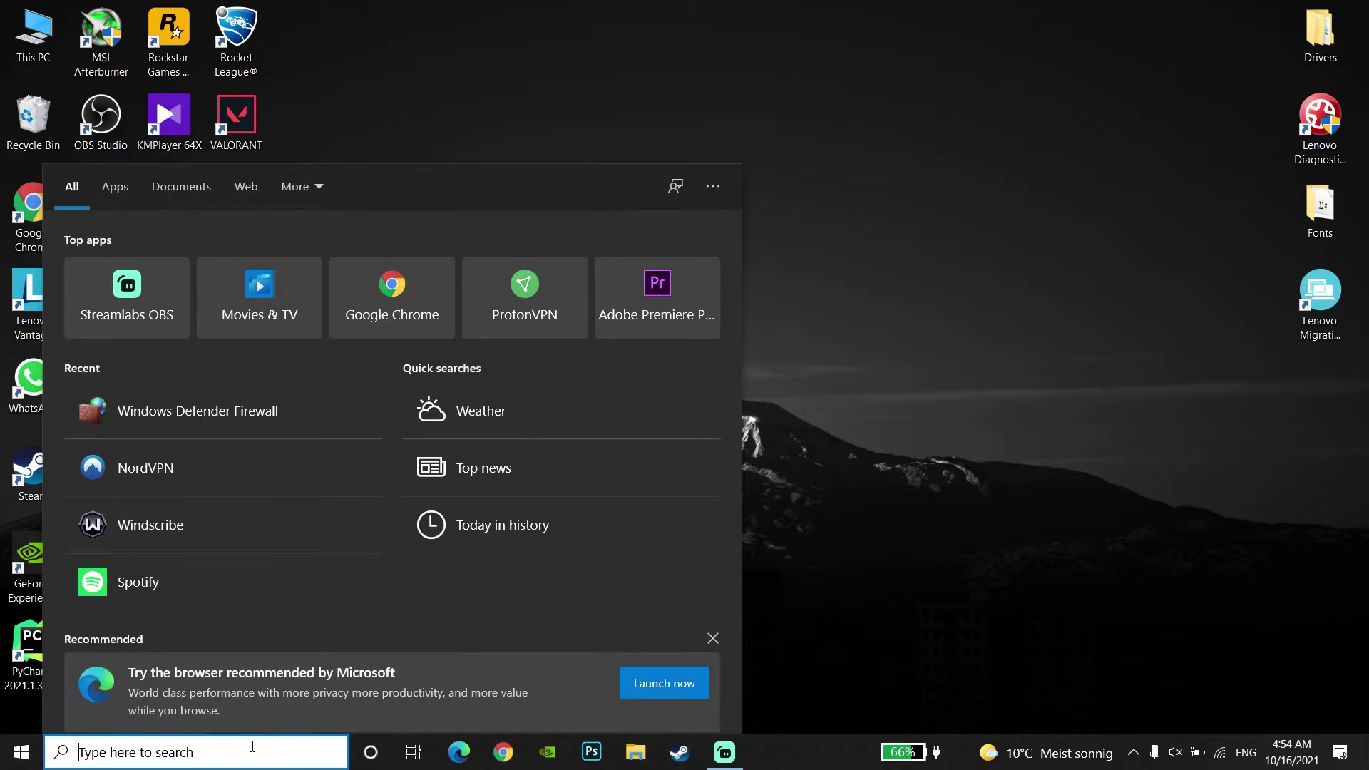
text(defe)
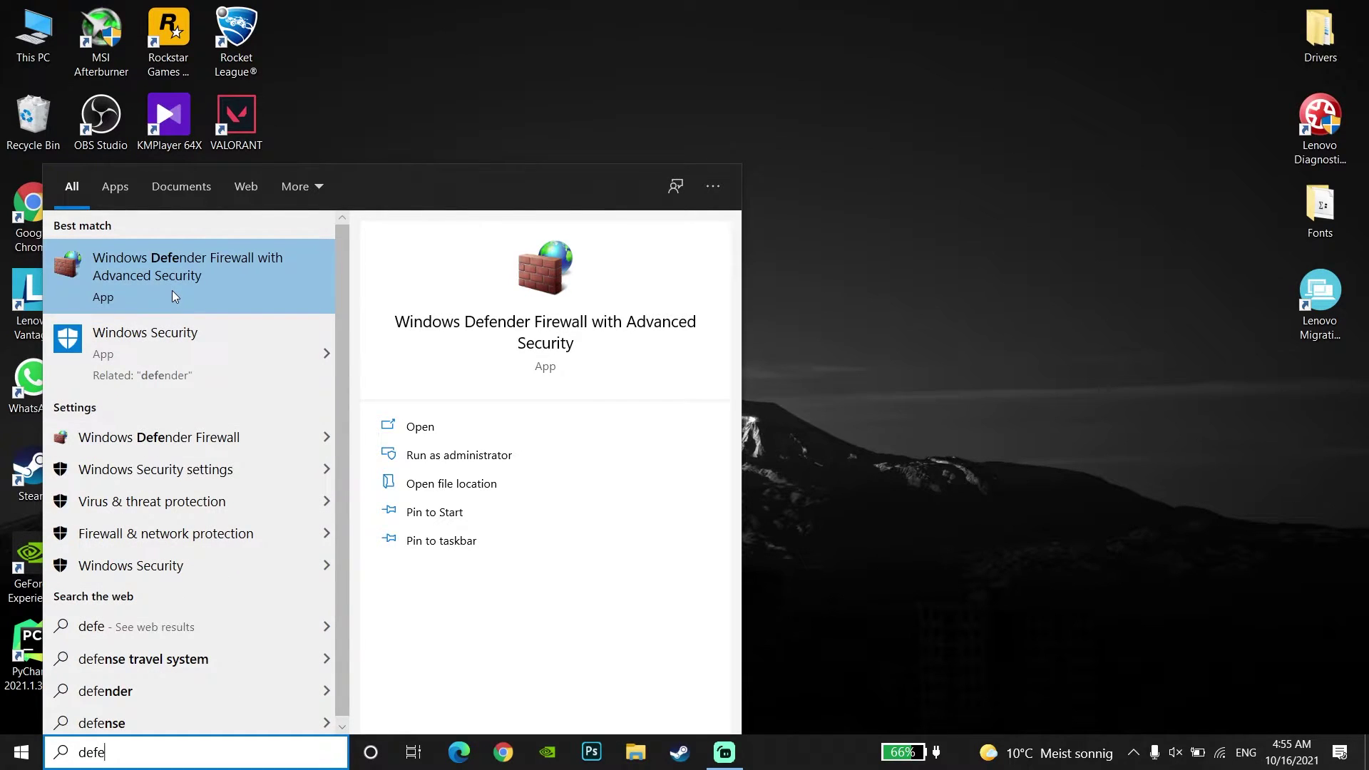
click(150, 437)
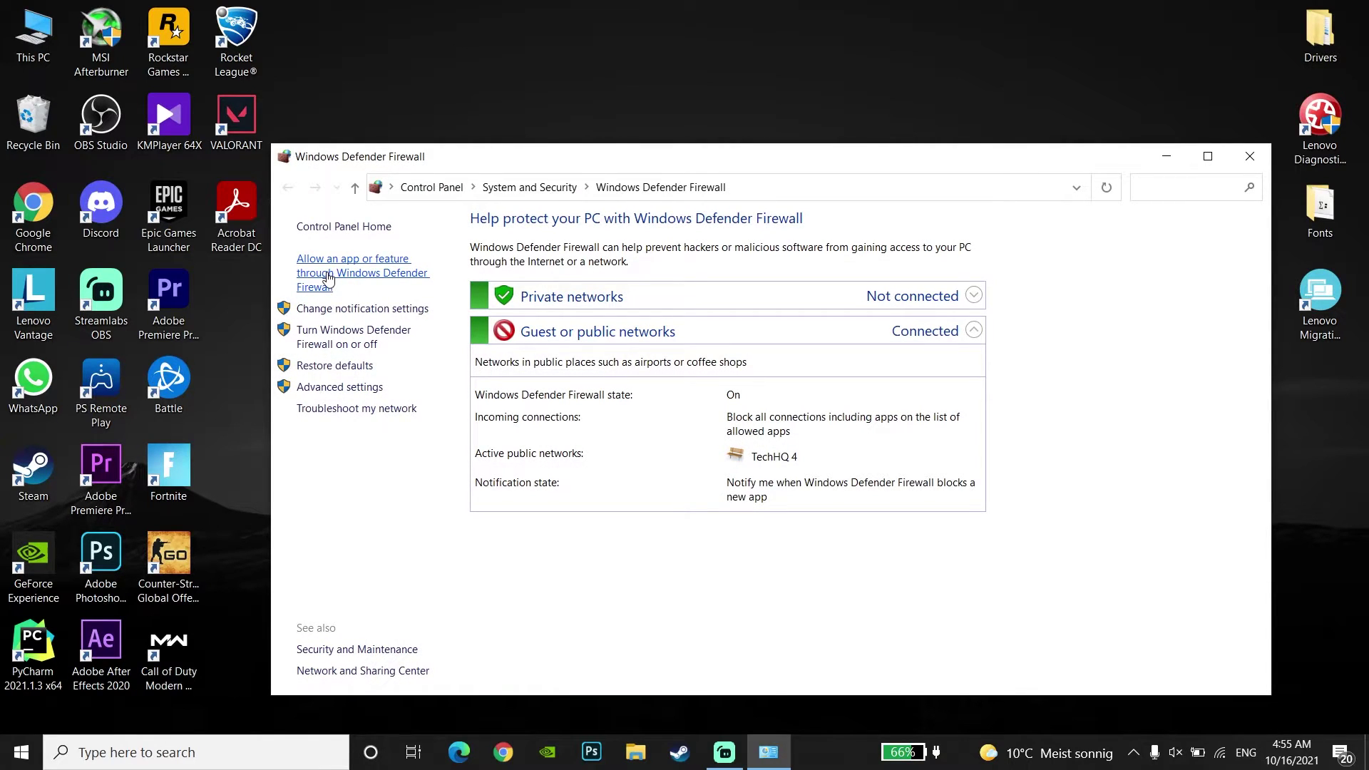
Unlock the firewall's allowed apps list and start browsing for another app to allow
click(328, 278)
click(939, 284)
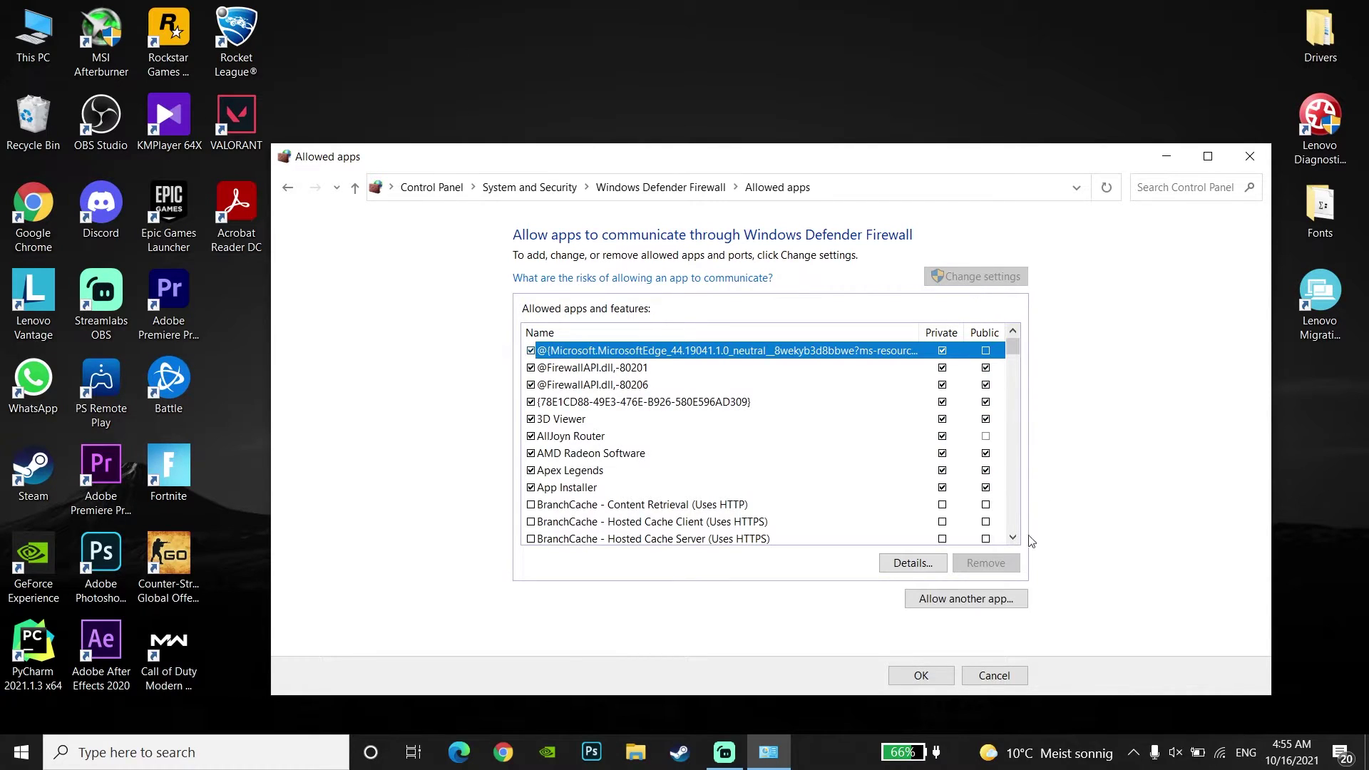
click(988, 599)
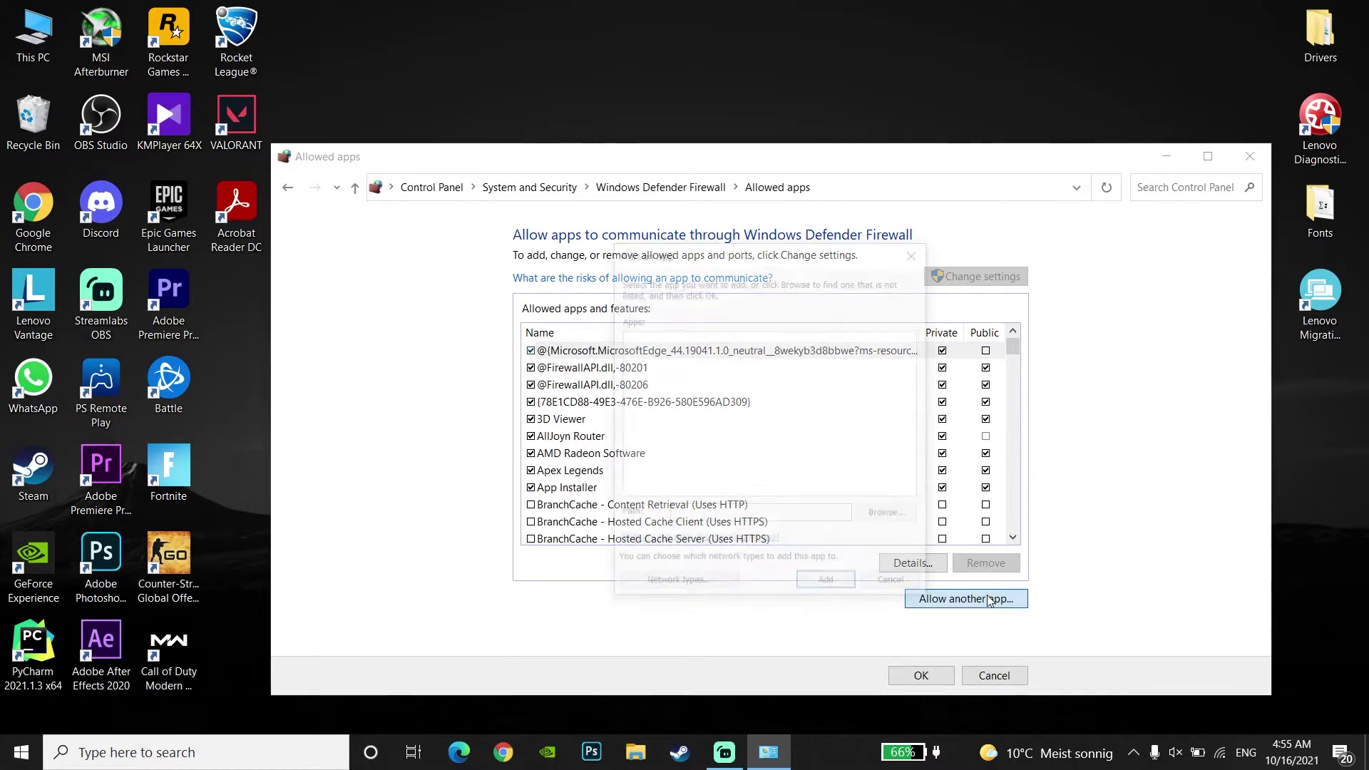
click(890, 516)
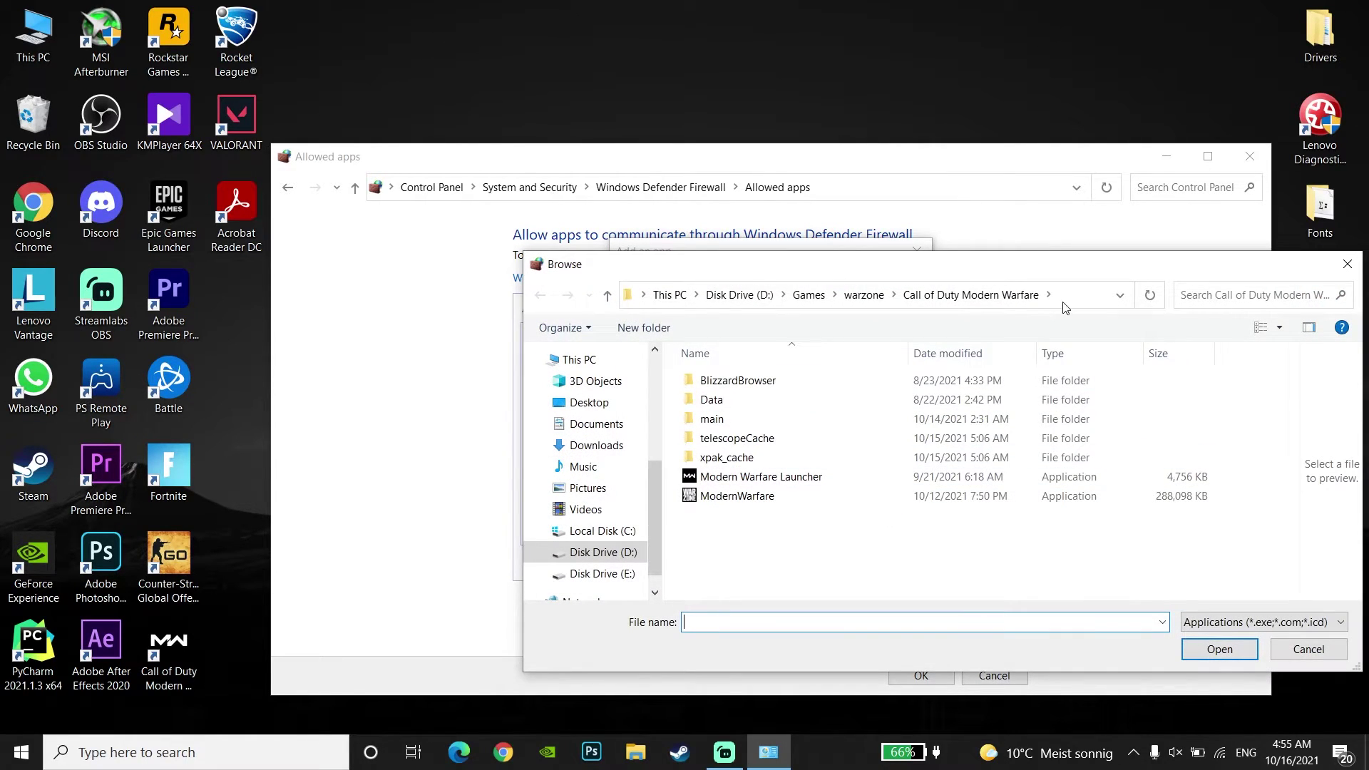
Paste the copied Apex Legends path into the browser's address bar and go there
click(1063, 302)
key(BackSpace)
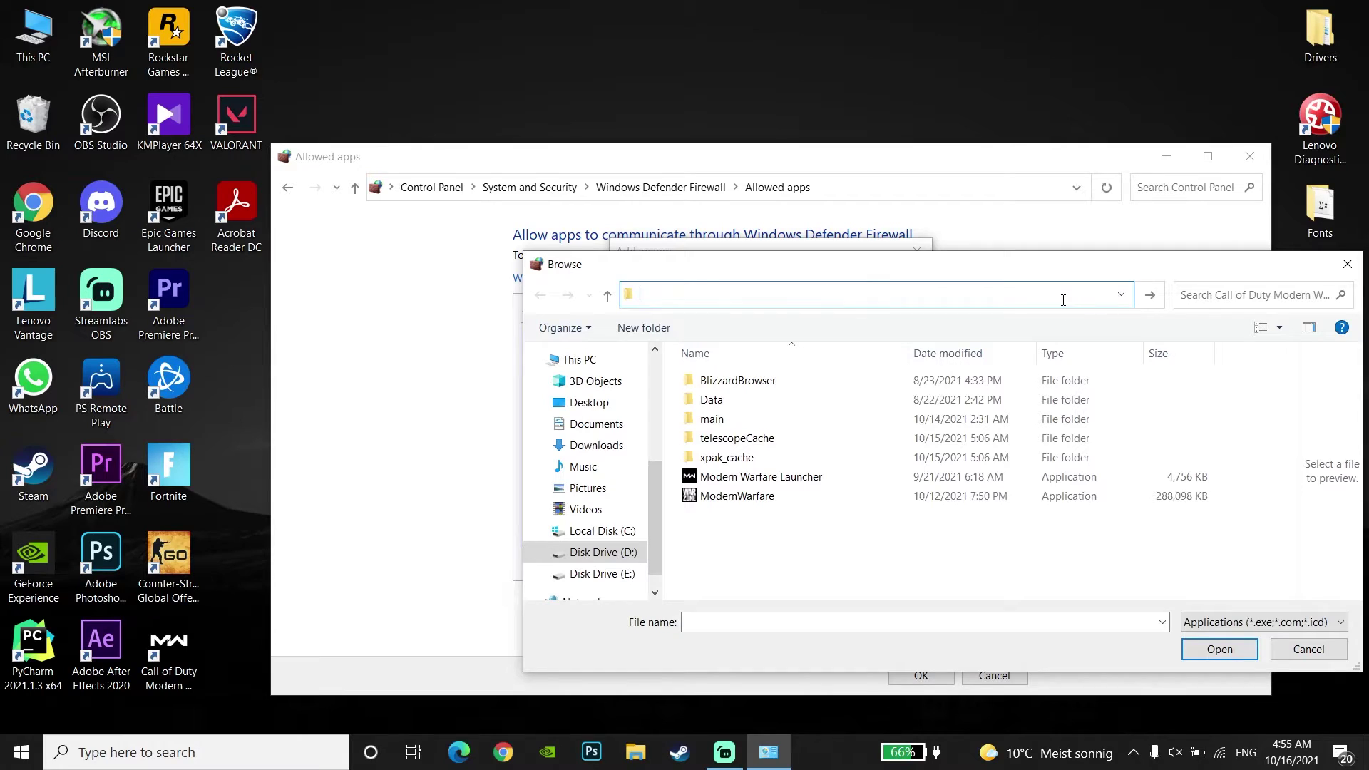
right_click(1021, 295)
click(1055, 379)
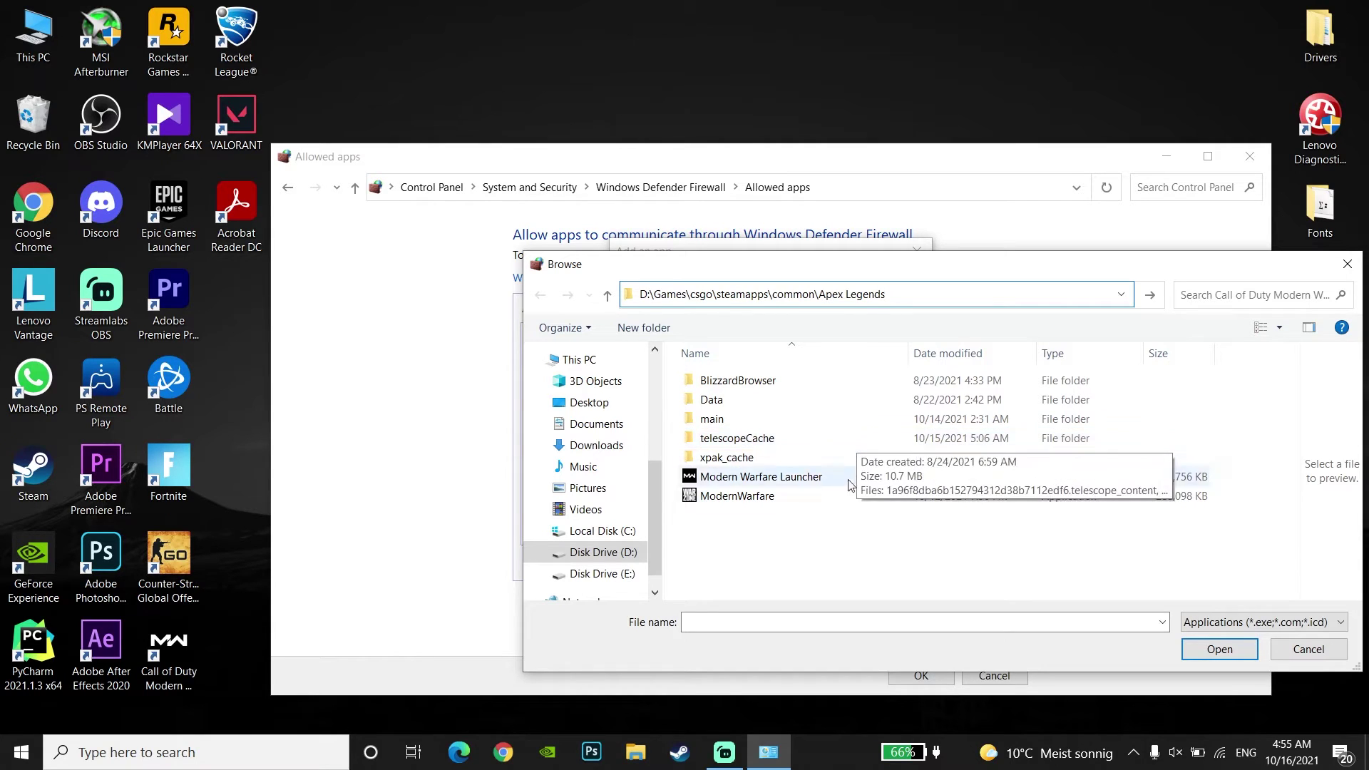
key(Return)
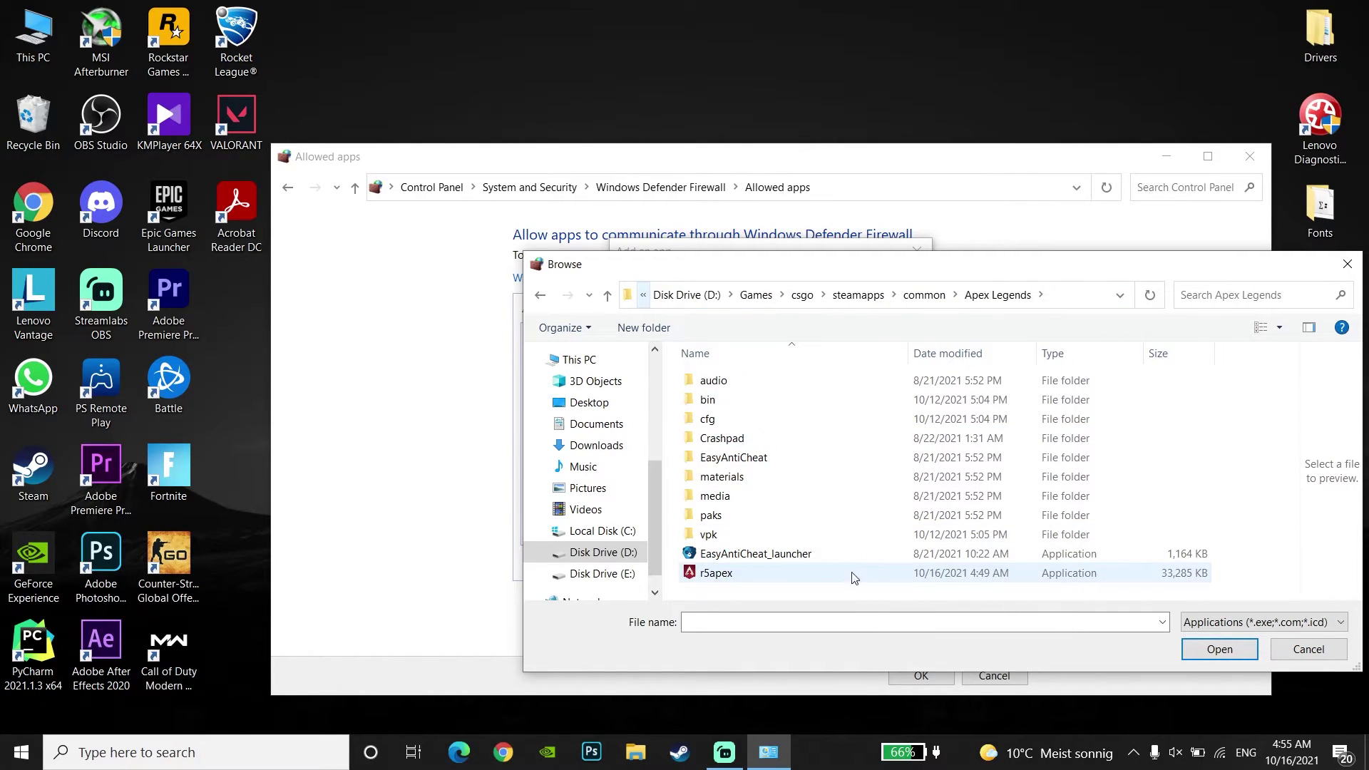
Select r5apex and add it as a firewall-allowed app
click(731, 577)
click(731, 559)
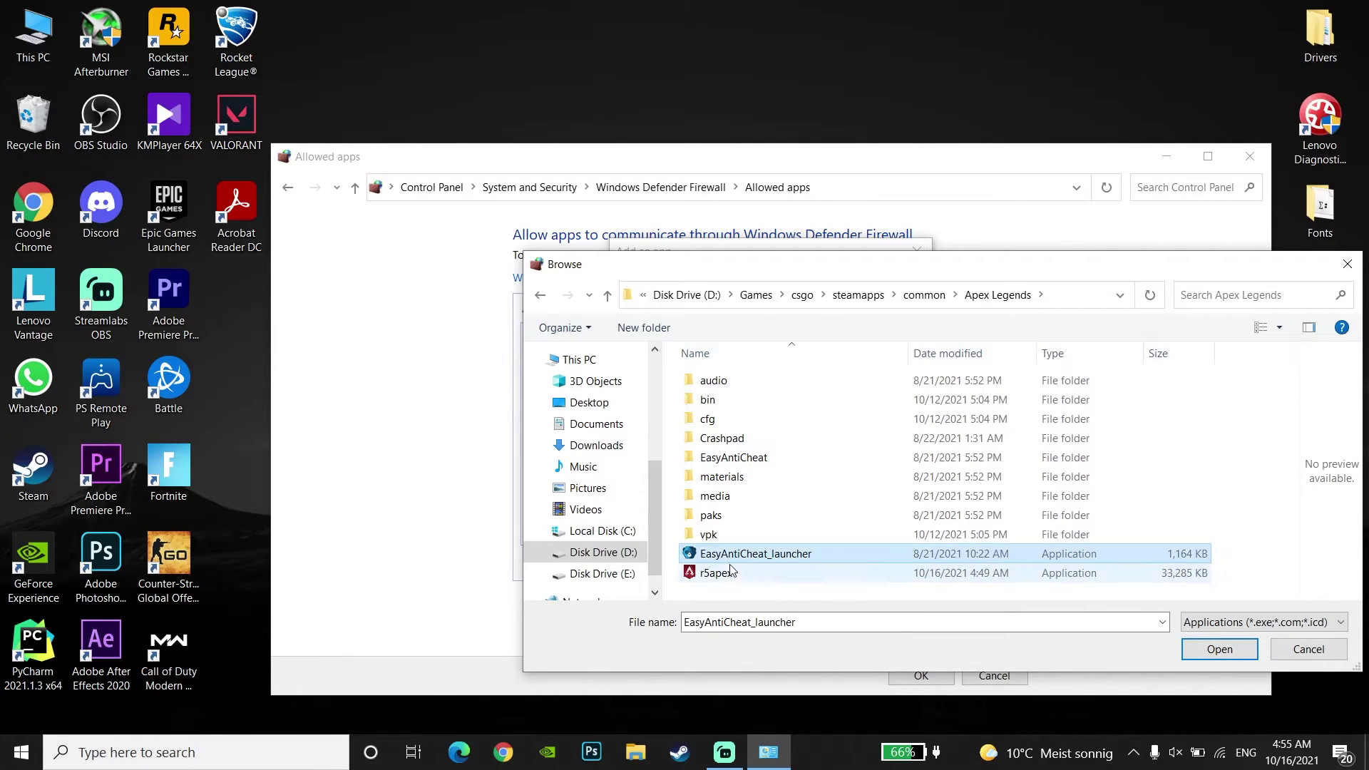
click(731, 578)
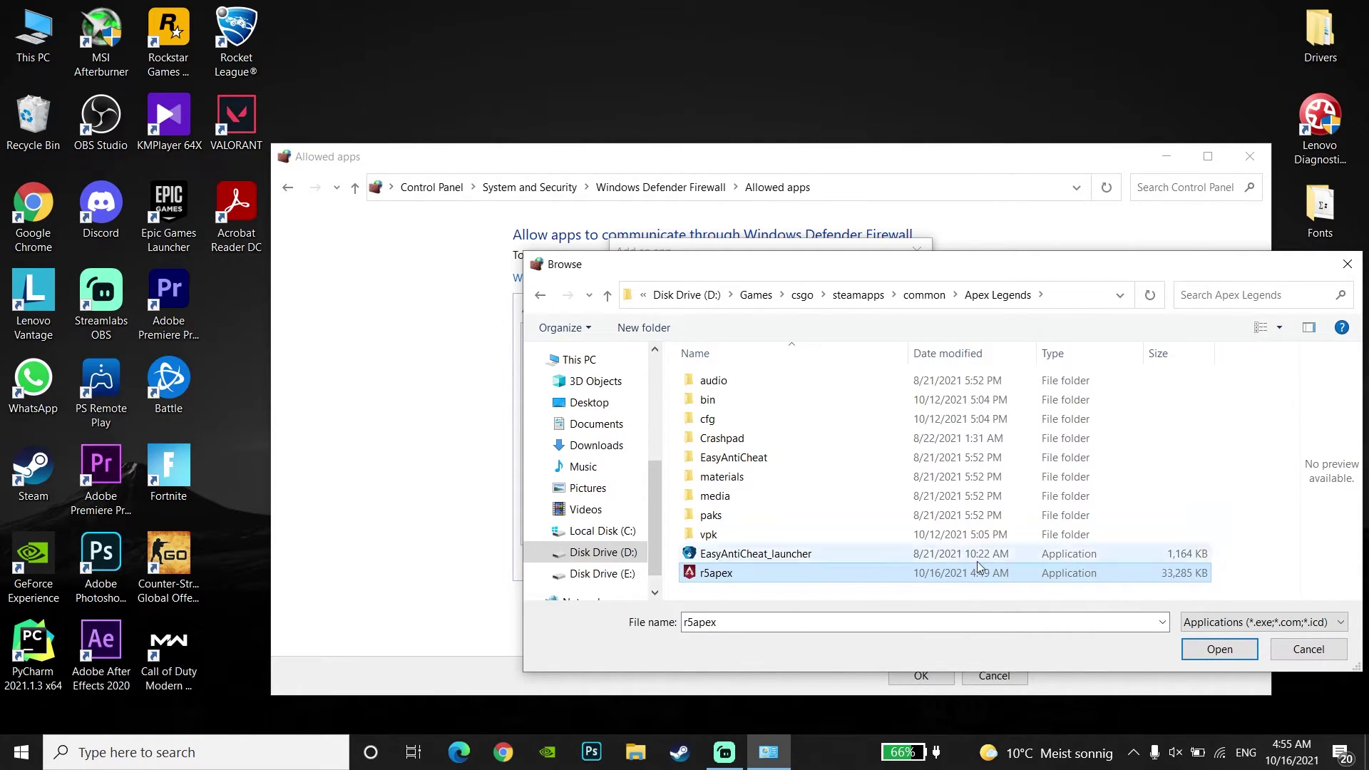
click(1123, 556)
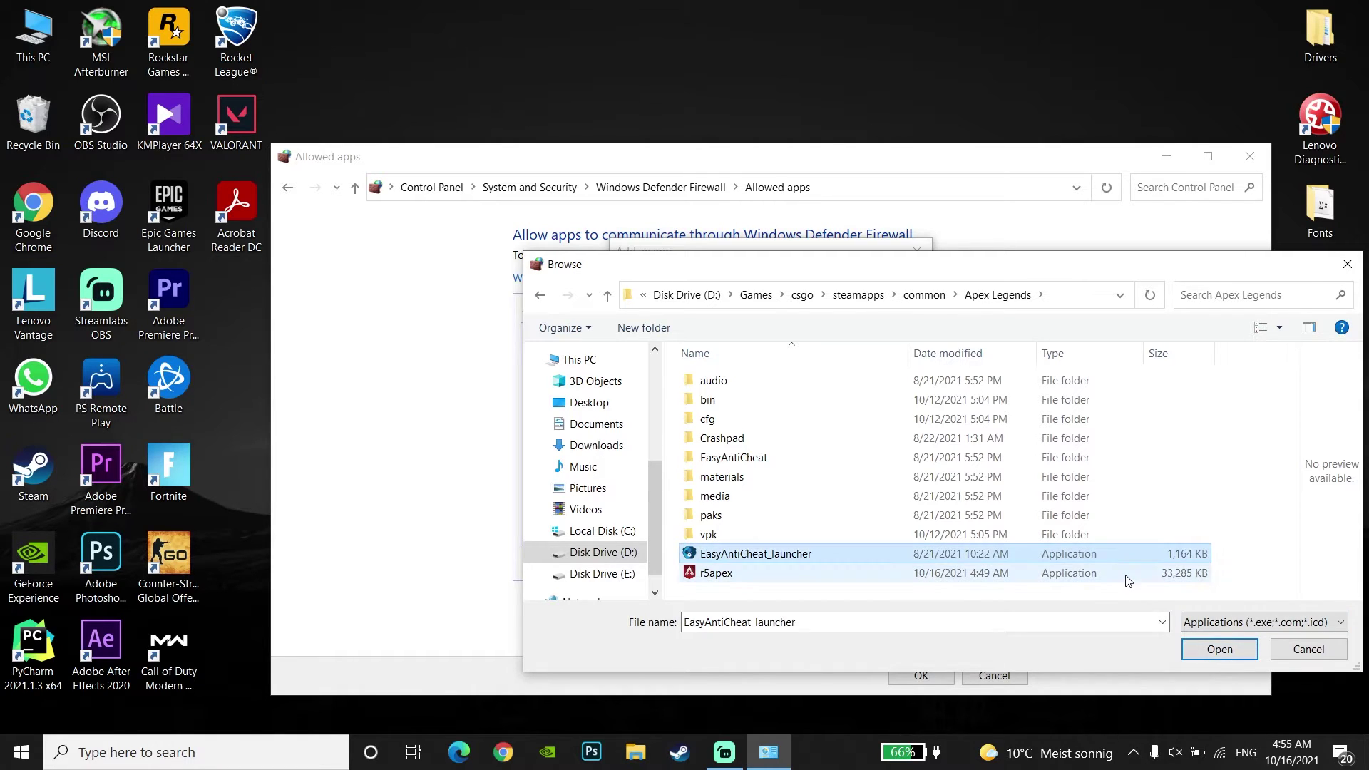
click(1122, 569)
click(1120, 556)
click(1117, 567)
click(1116, 556)
click(1130, 573)
click(1219, 649)
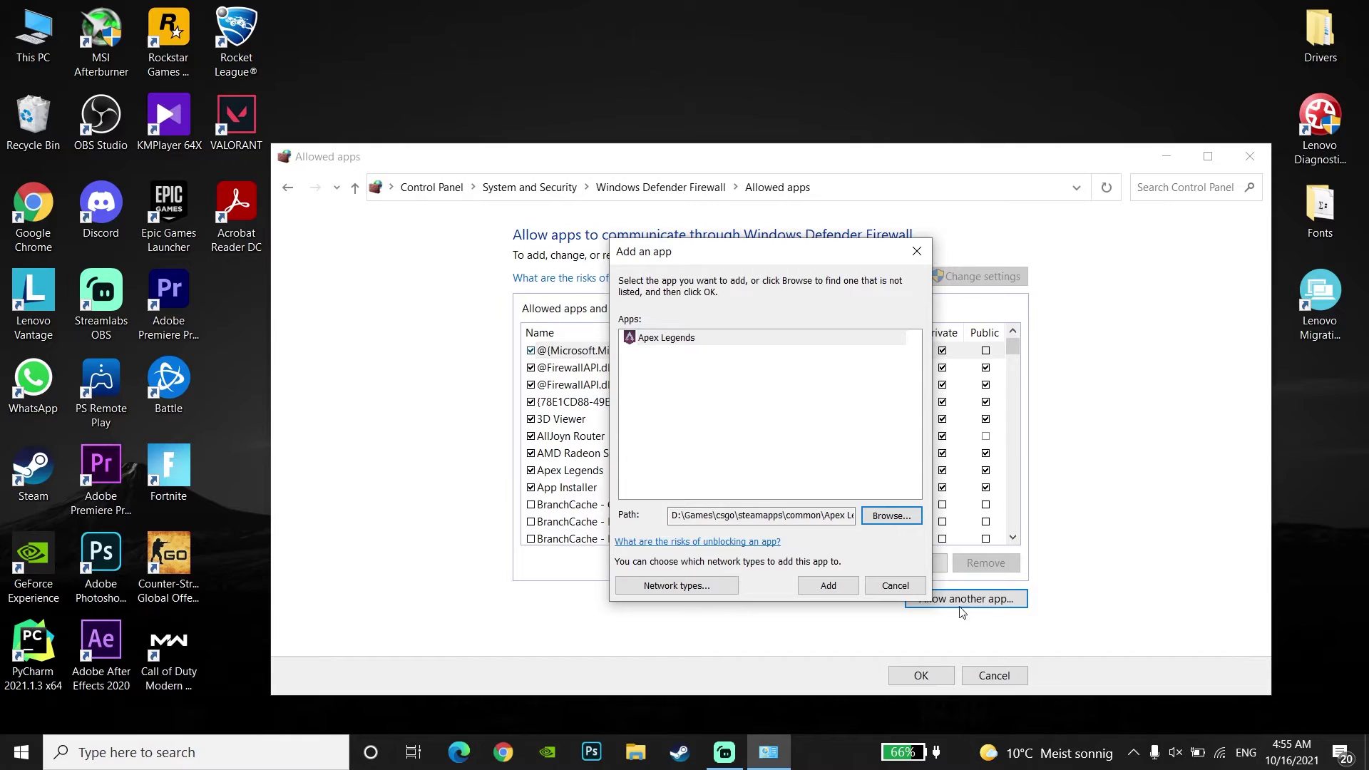